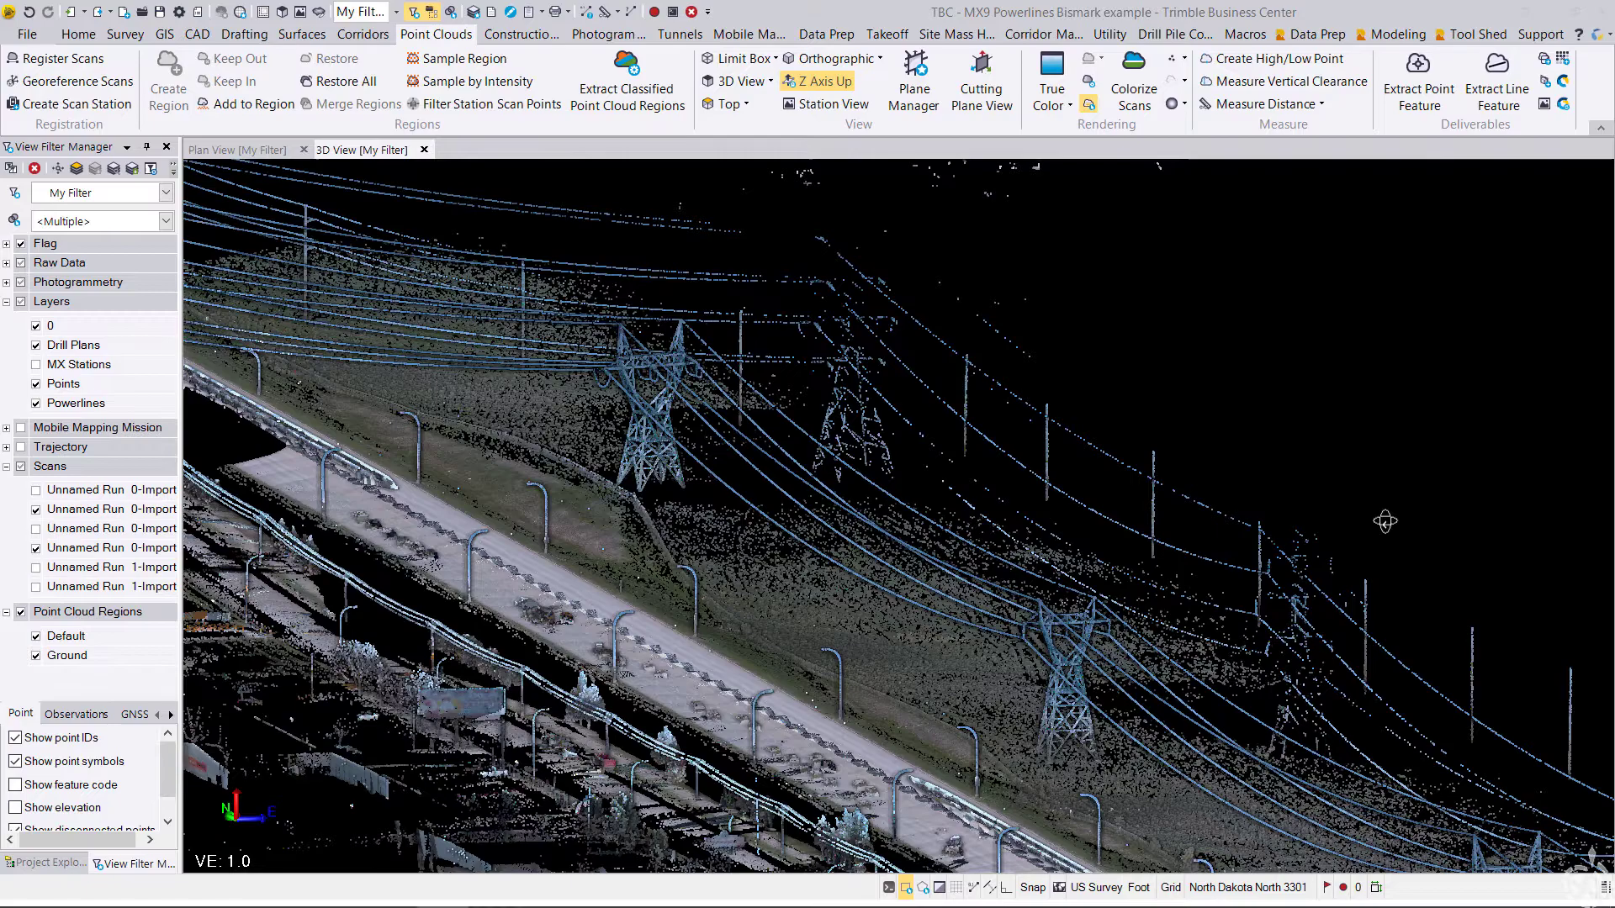
Orbit and pan the point cloud to look along the wires toward the towers
right_click_drag(1384, 519, 1076, 572)
middle_click_drag(926, 638, 850, 578)
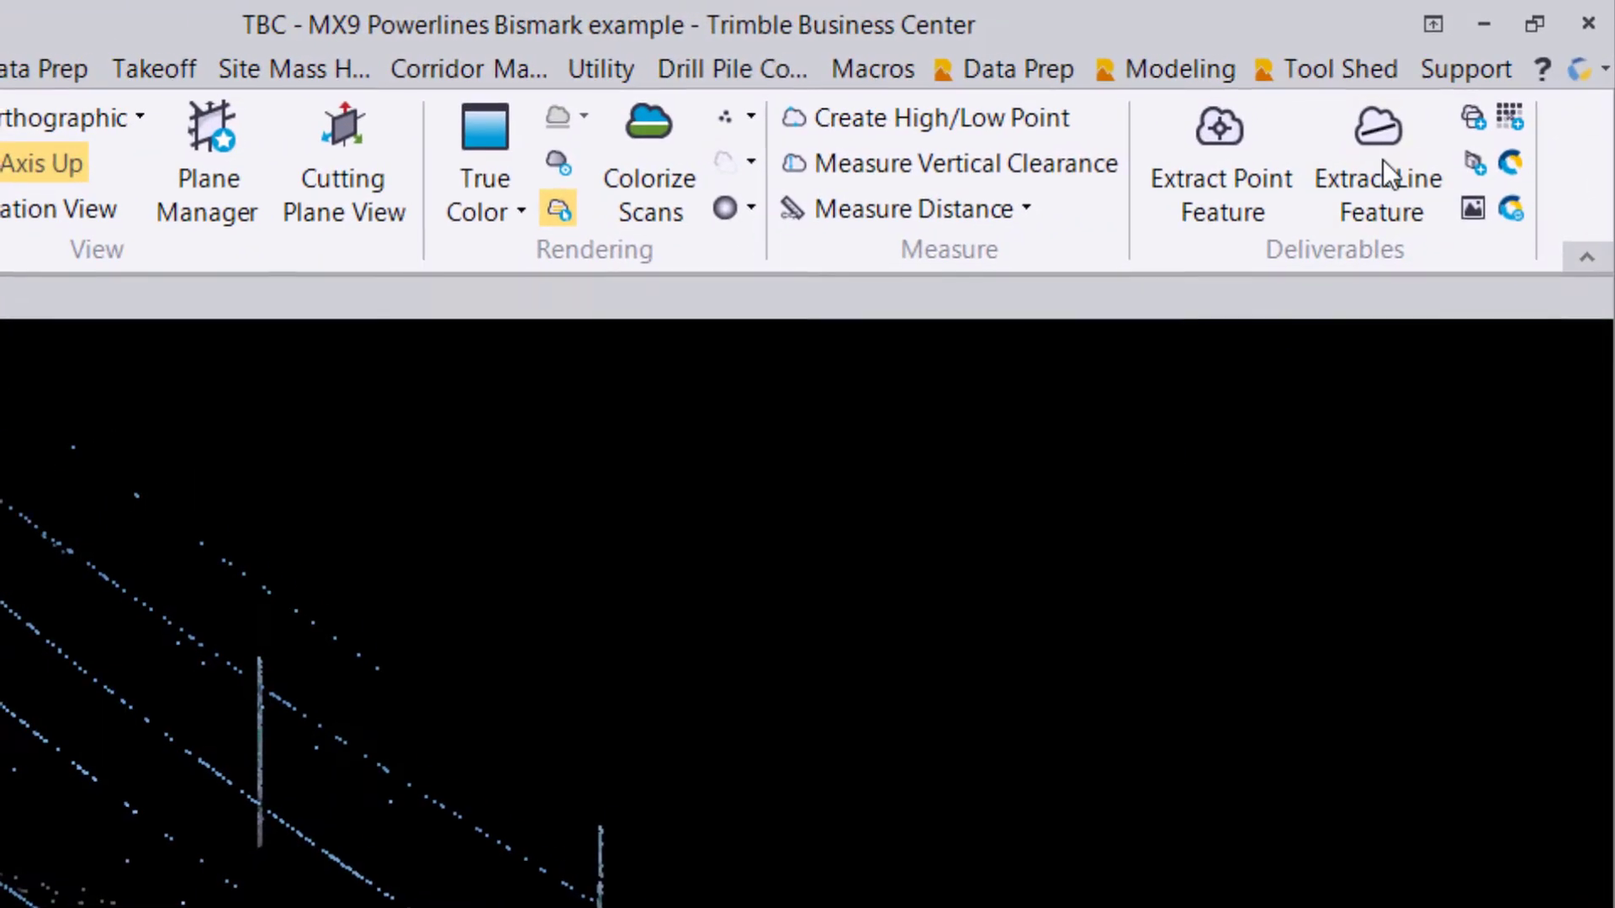
Start Extract Line Feature and clip the cloud with the saved LimitBox to the two-tower span
left_click(1382, 160)
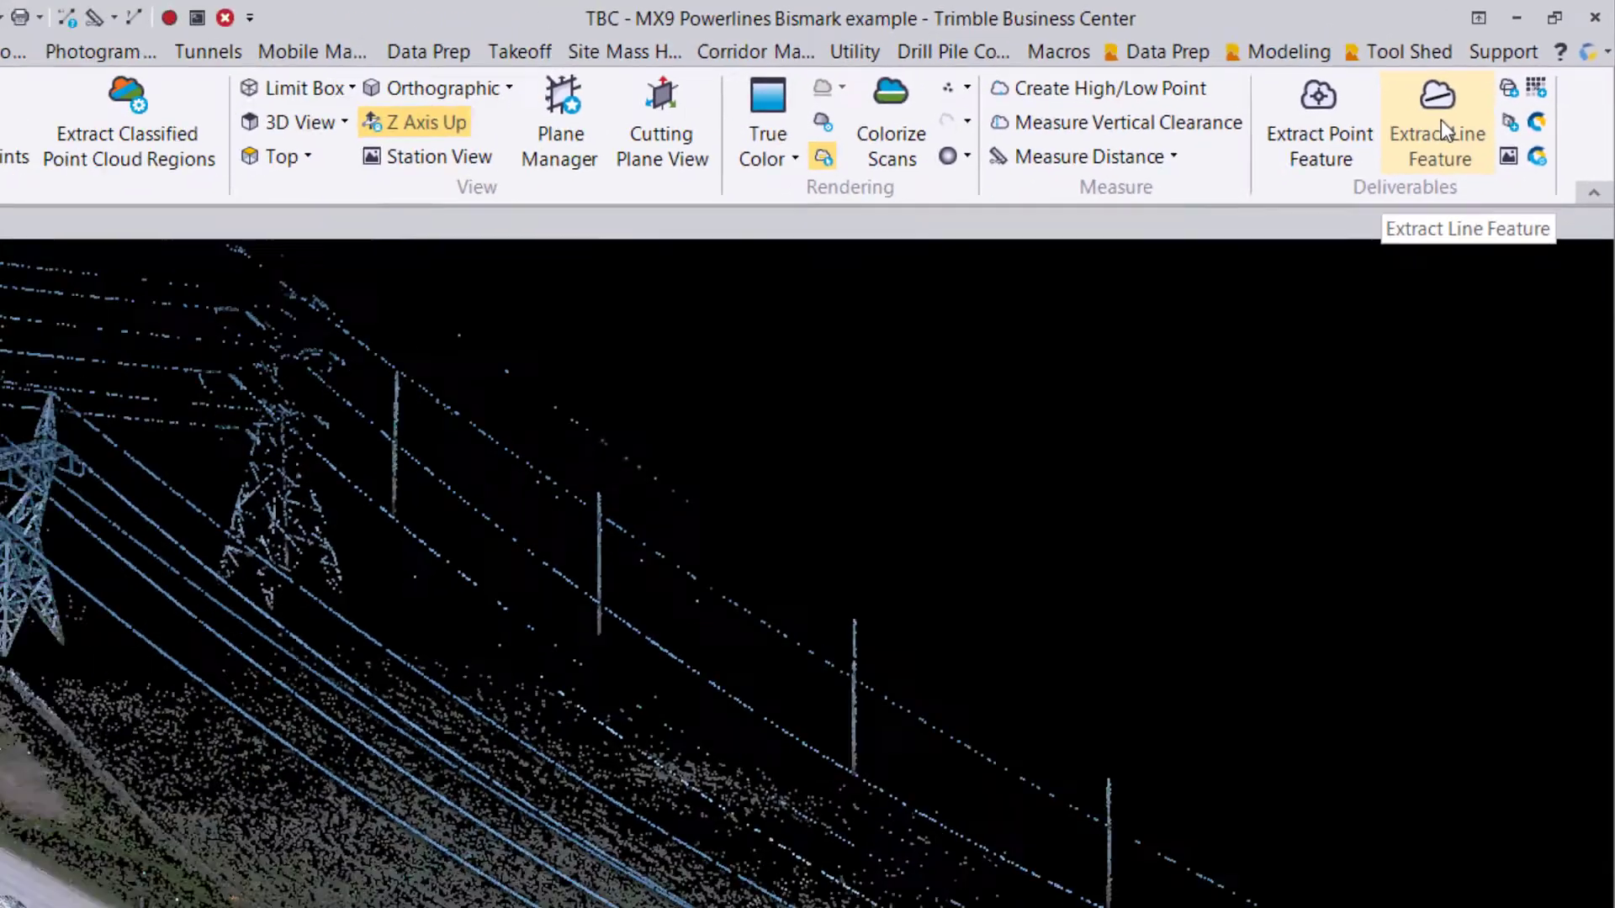
left_click(1441, 120)
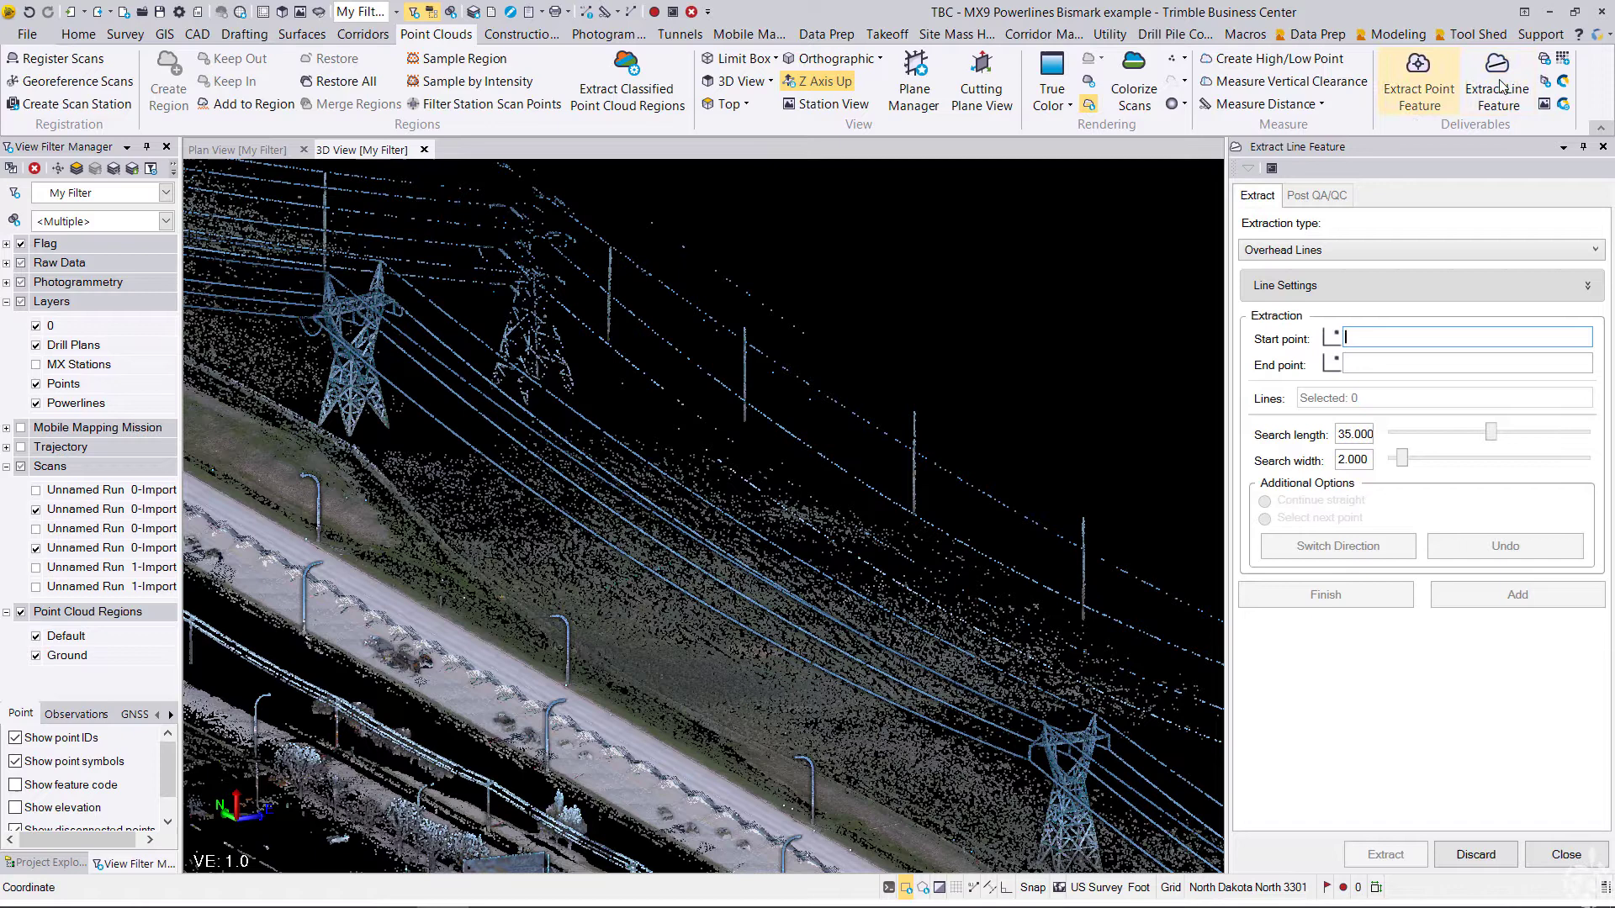
left_click(775, 58)
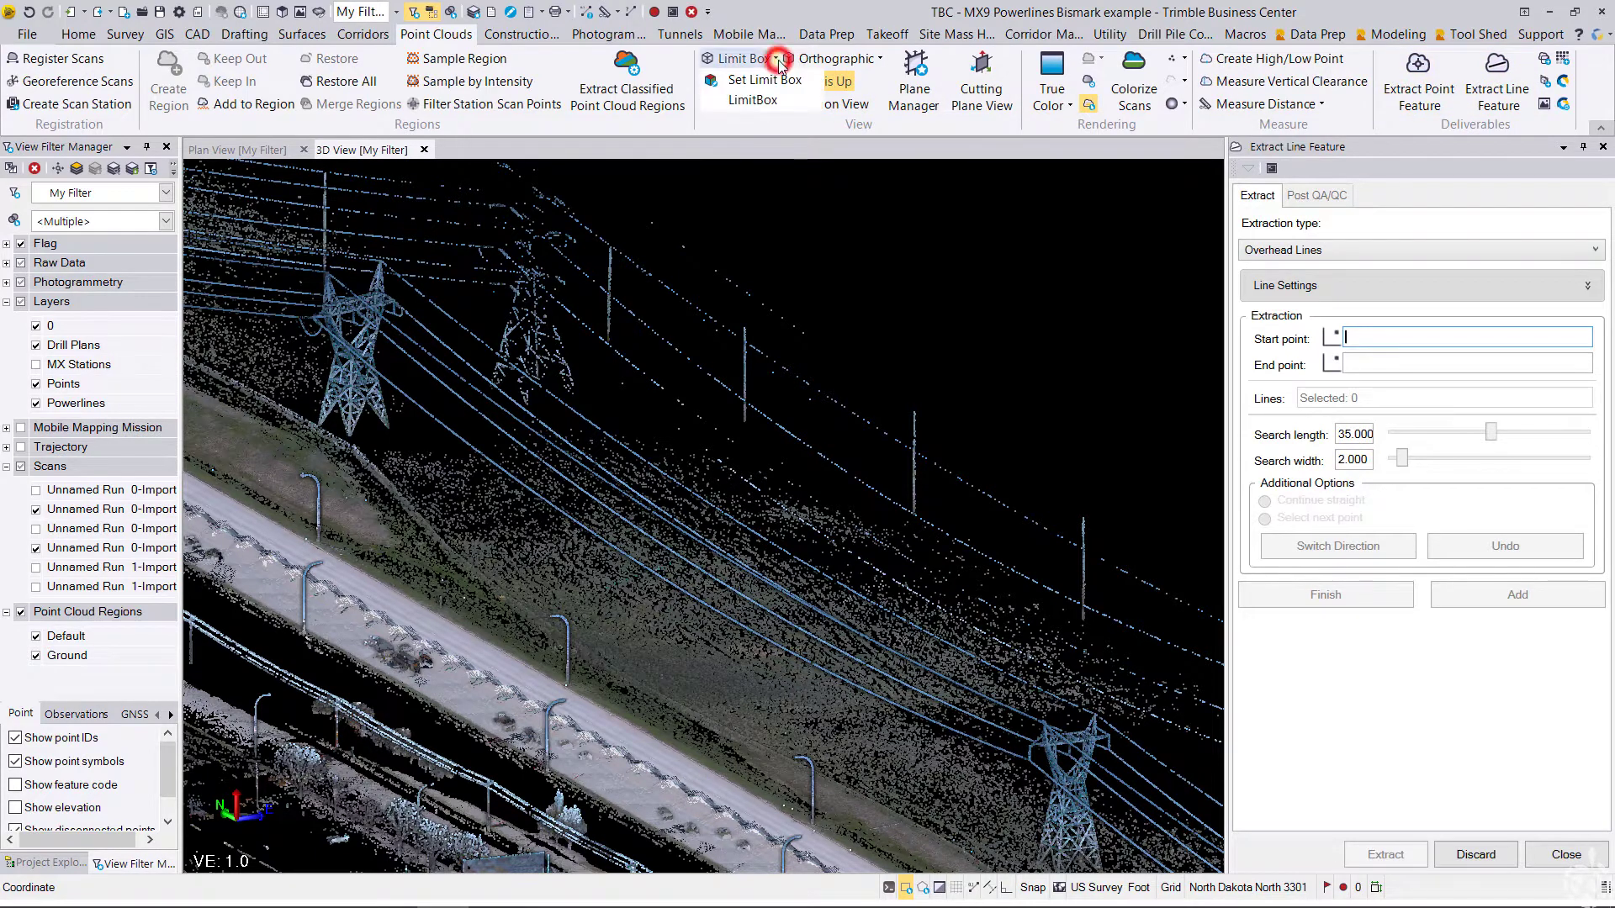
left_click(778, 101)
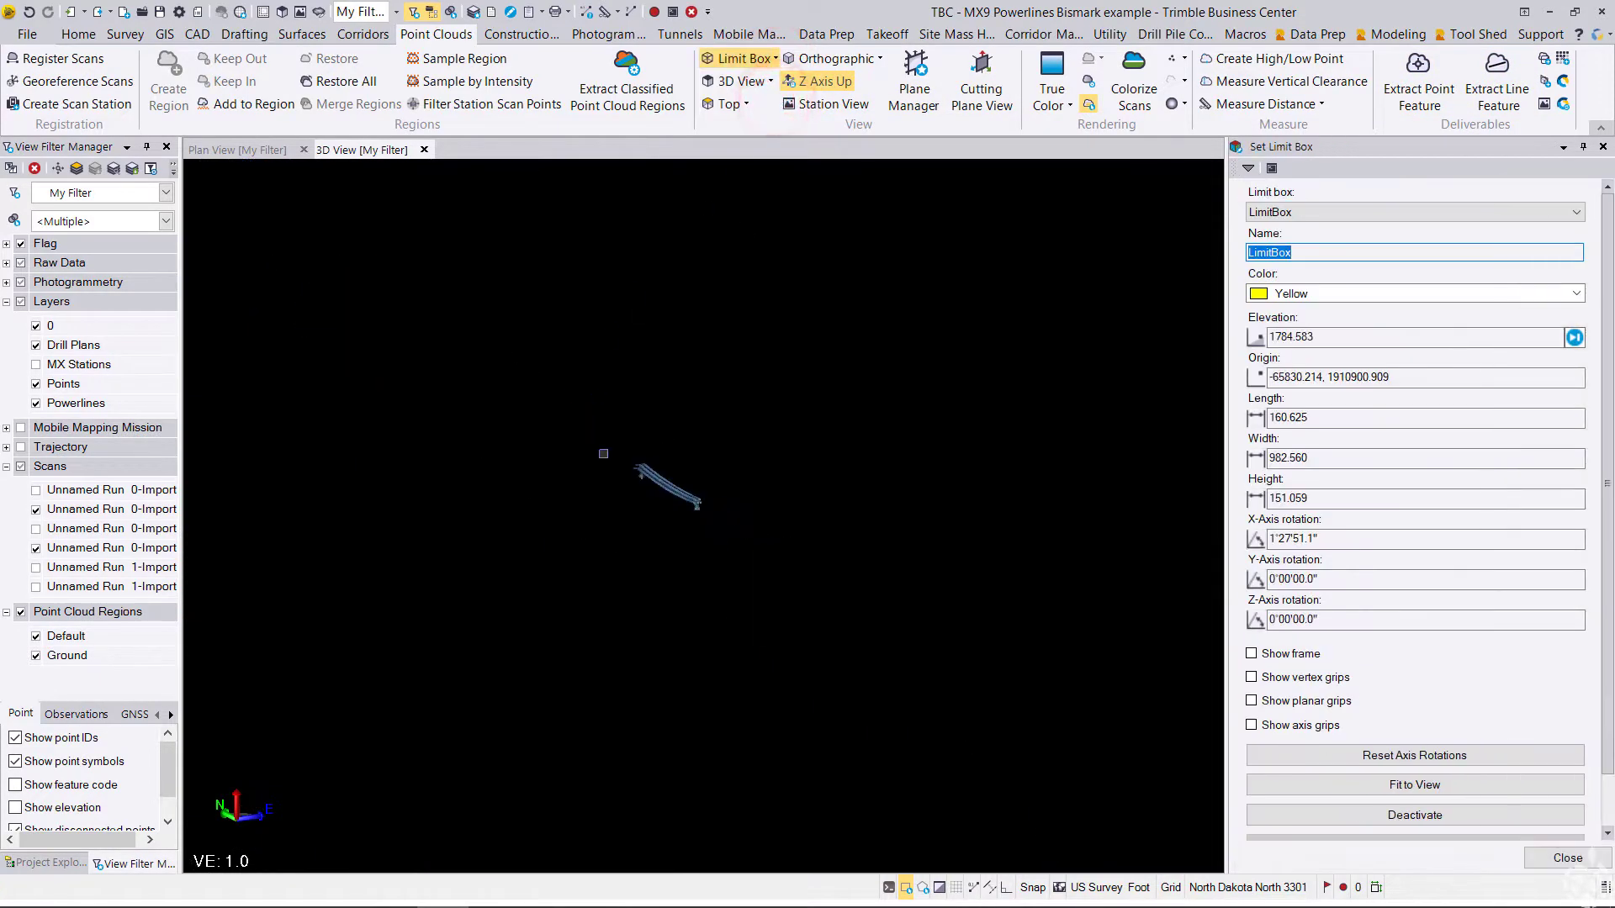
scroll(670, 486, "up", 6)
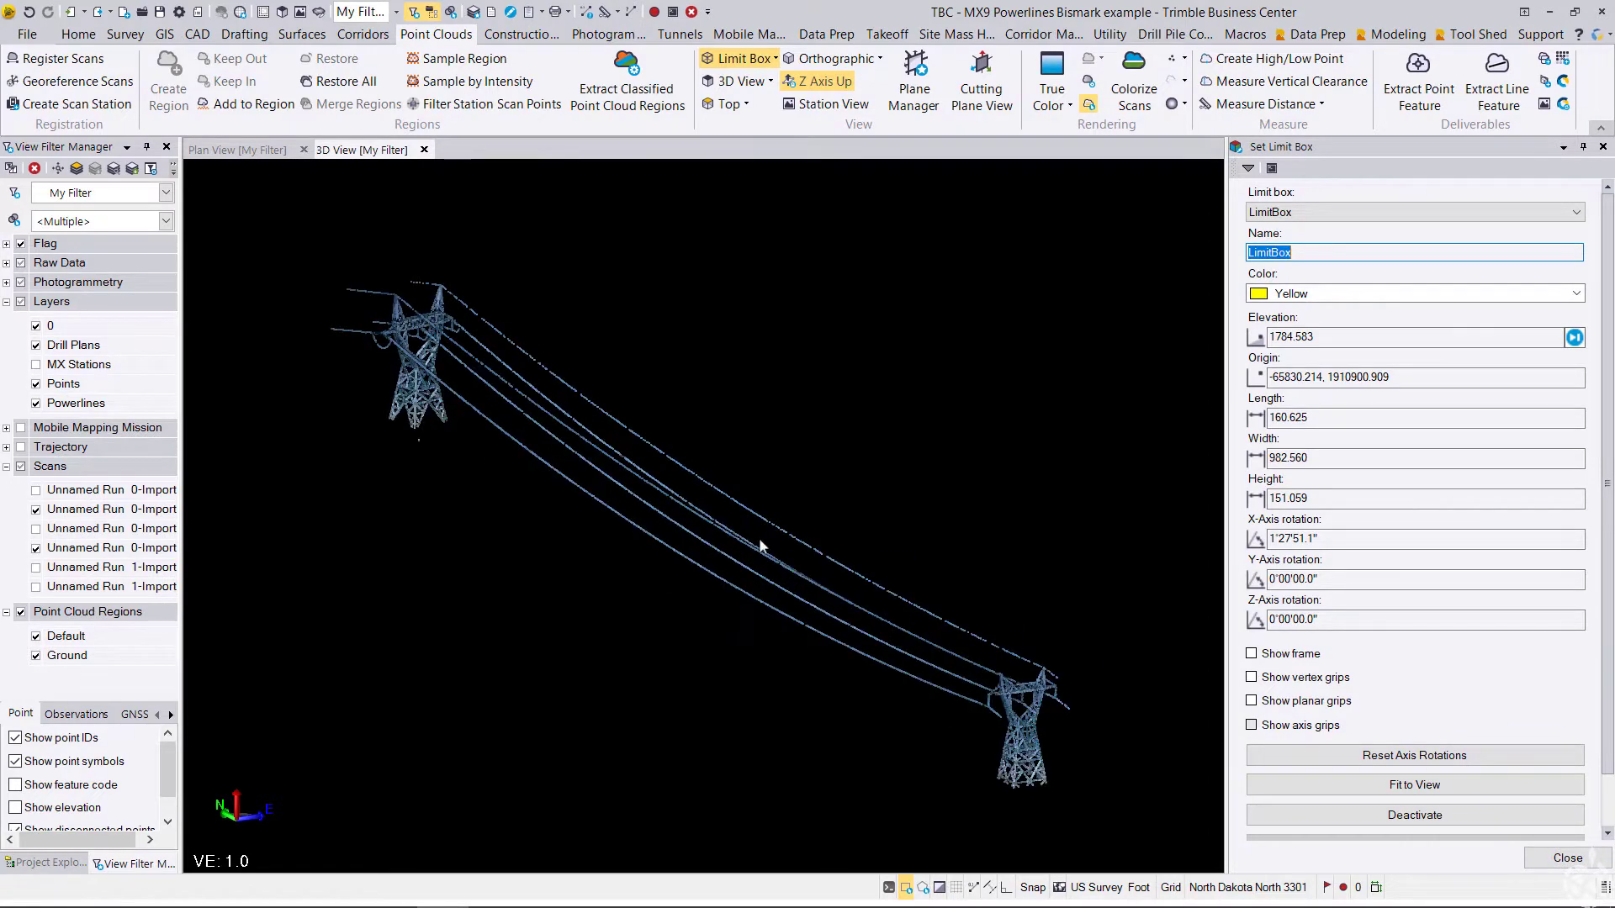
Close the limit box settings and give the extracted lines the name Powerline on layer Powerlines
left_click(1566, 857)
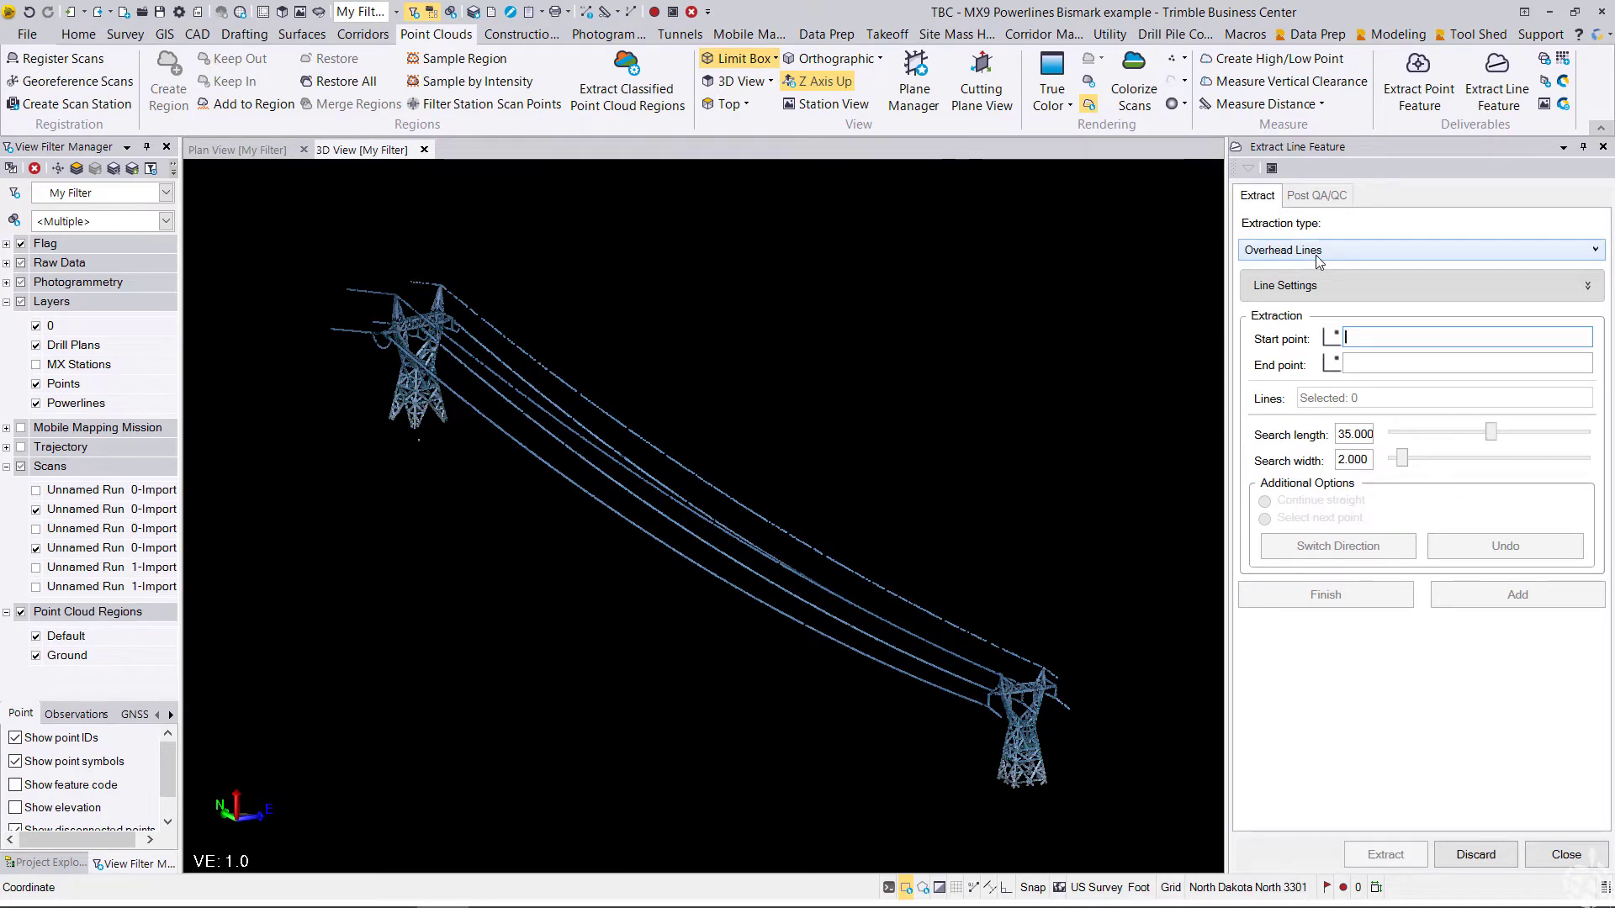
left_click(1425, 284)
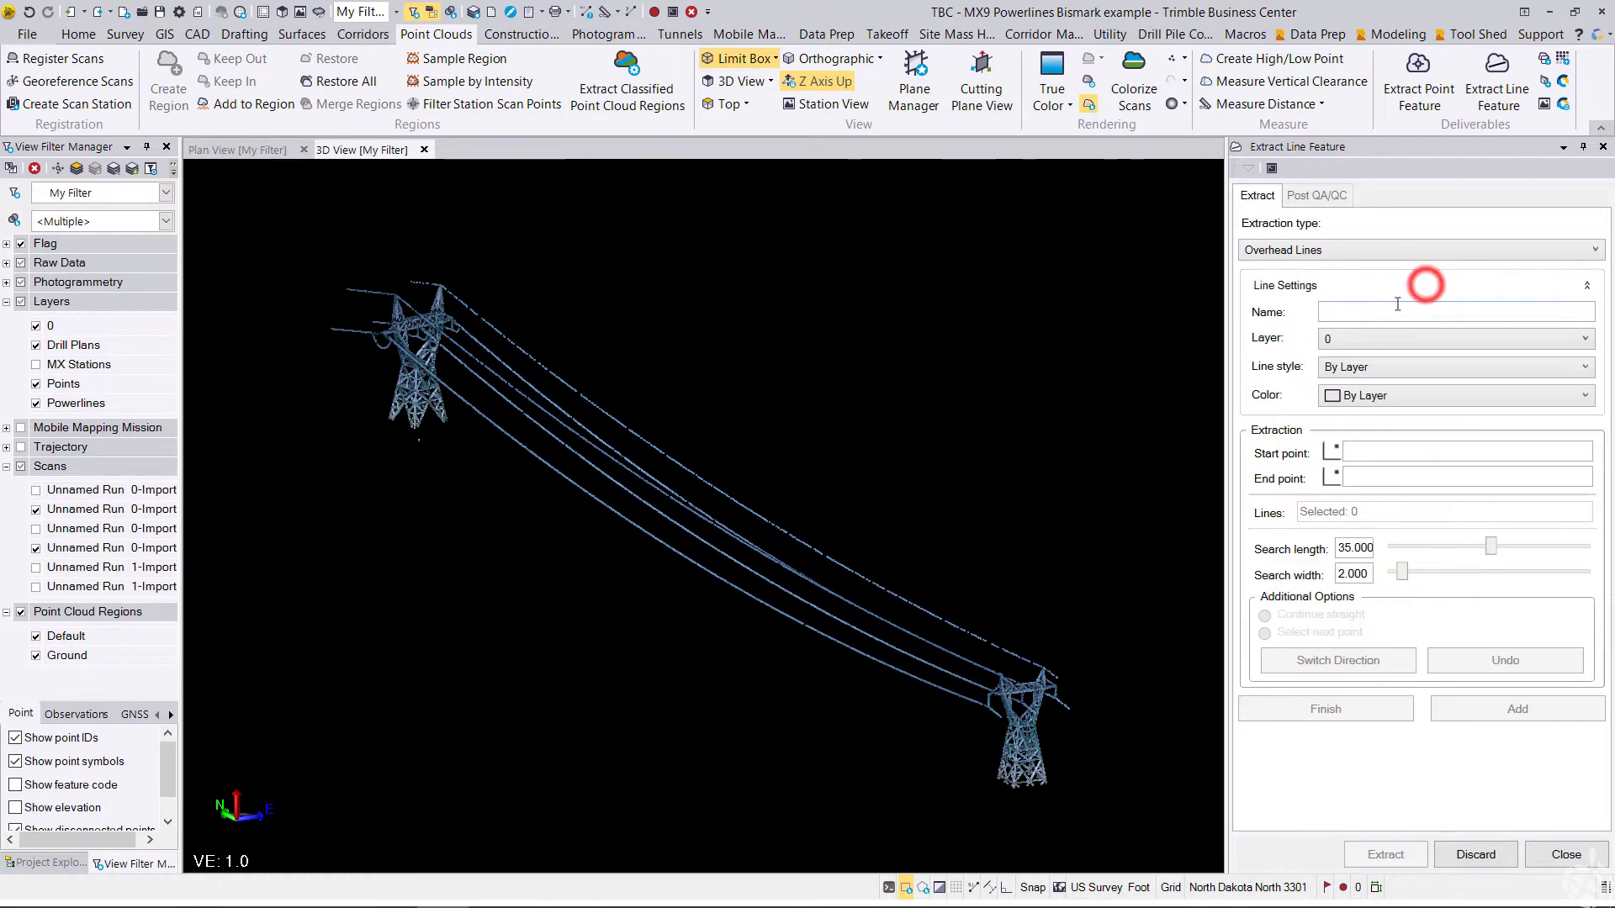
left_click(1377, 314)
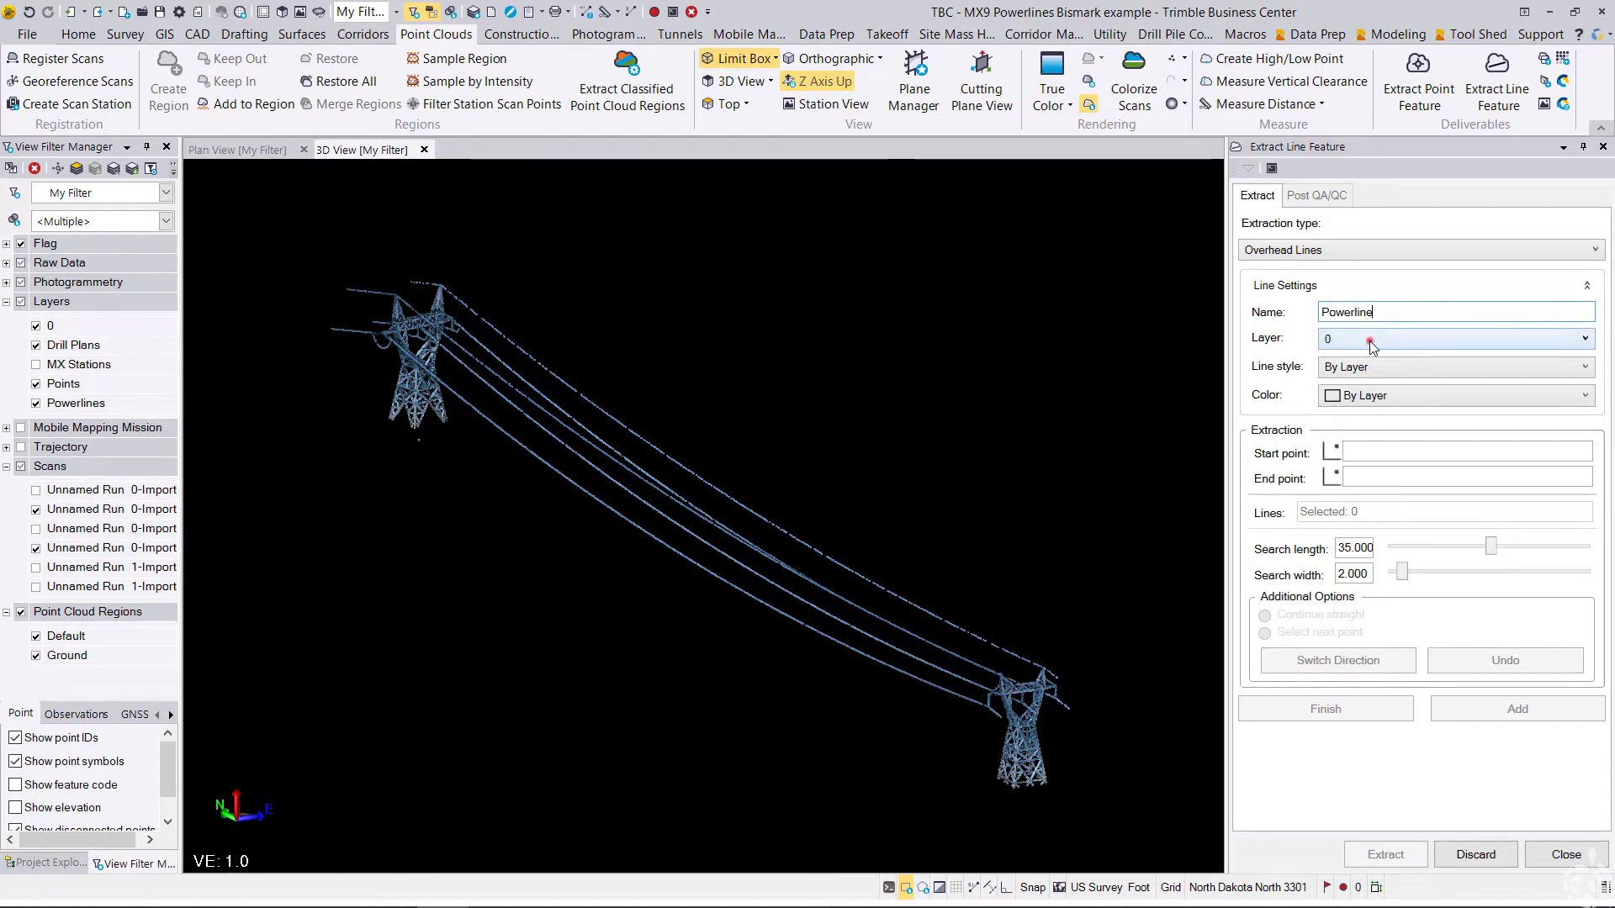
left_click(1370, 344)
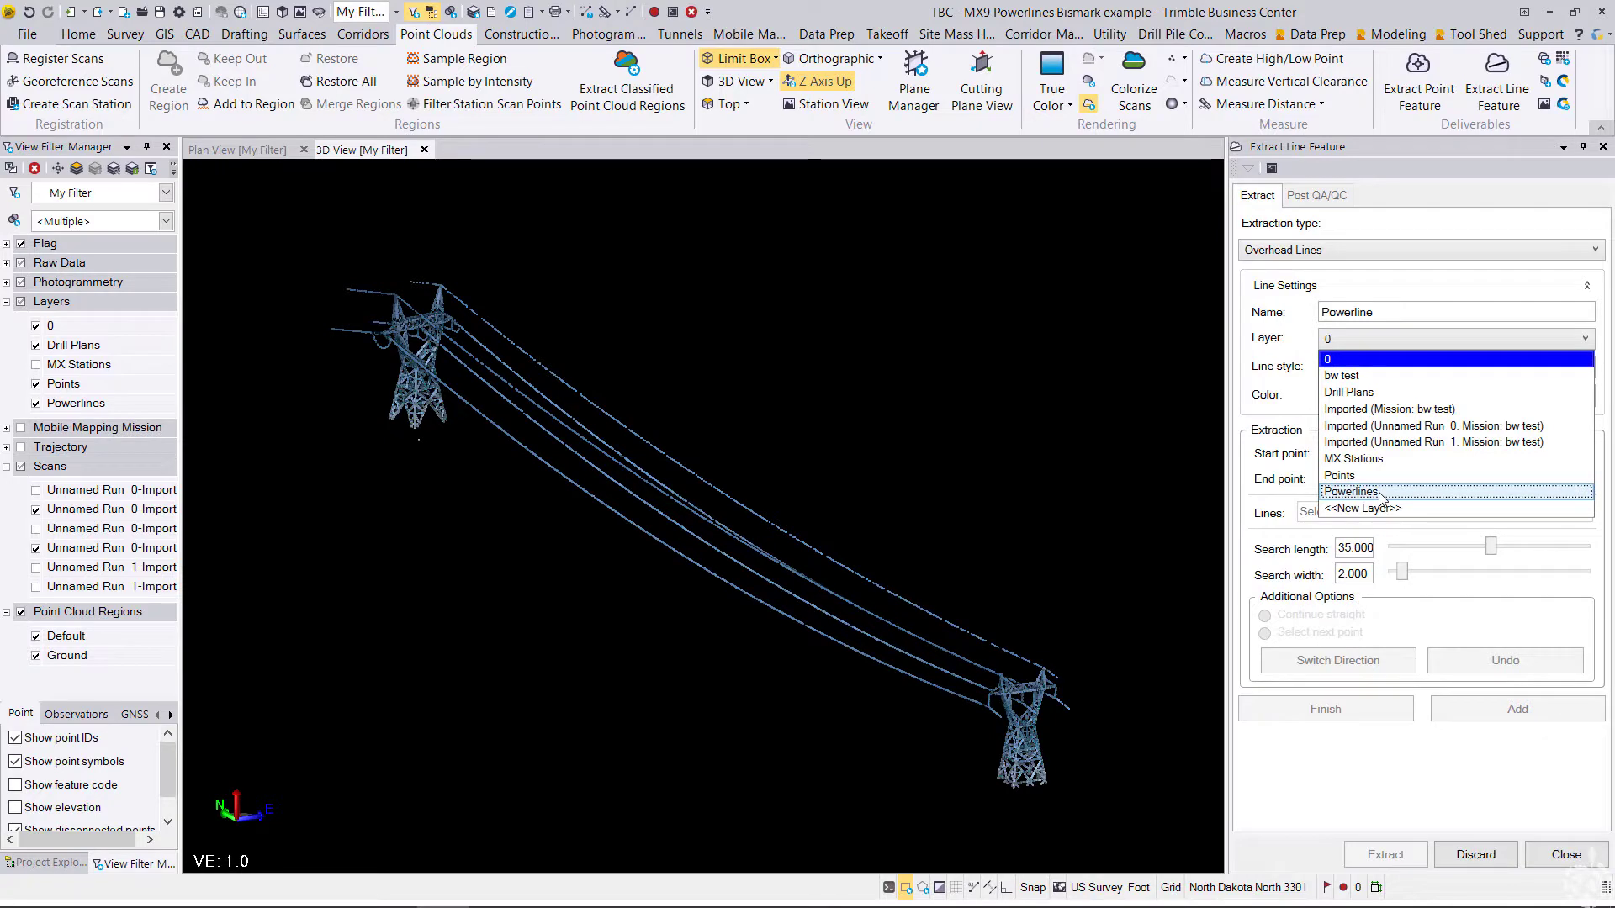
left_click(1379, 495)
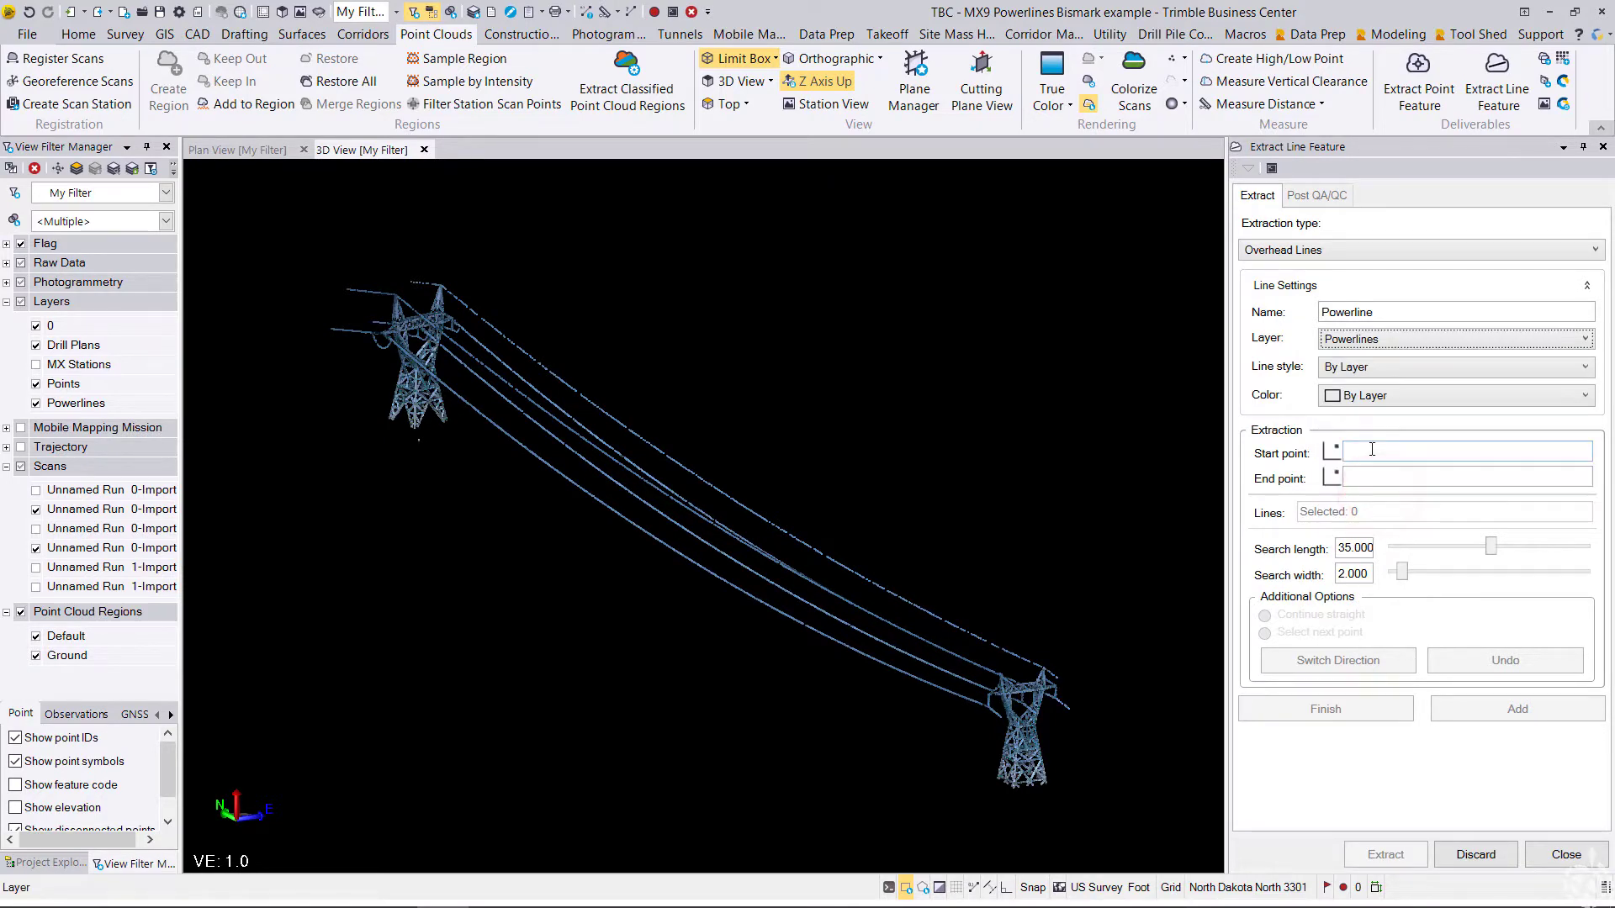
left_click(1372, 450)
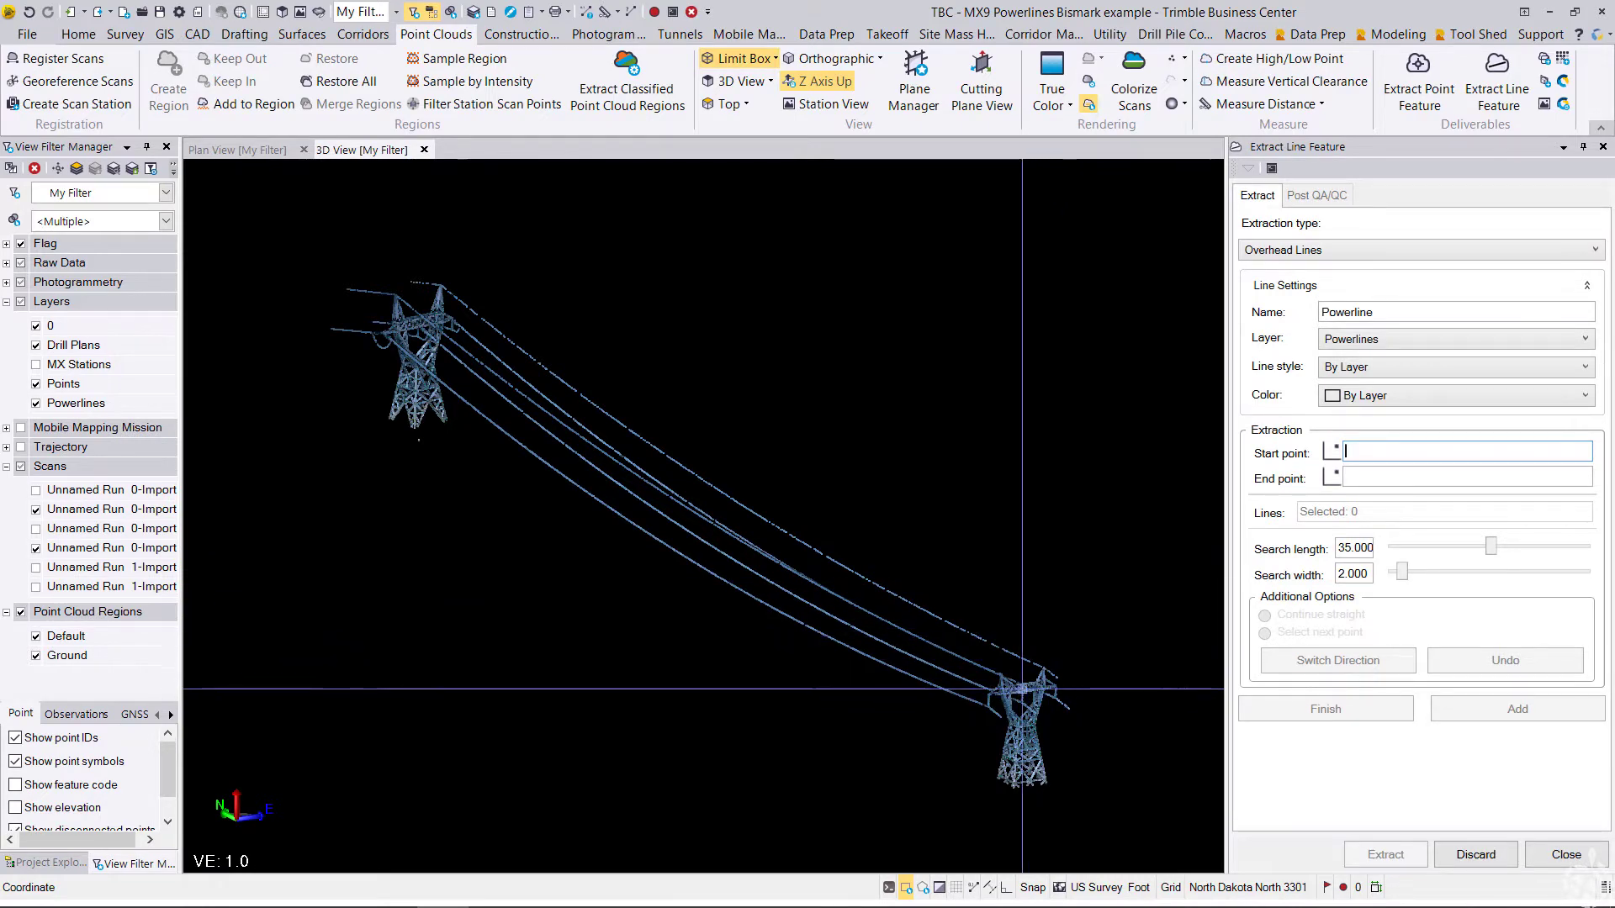
Zoom in on the first tower and set the start point at its top
scroll(1022, 688, "up", 3)
right_click_drag(1022, 689, 1175, 689)
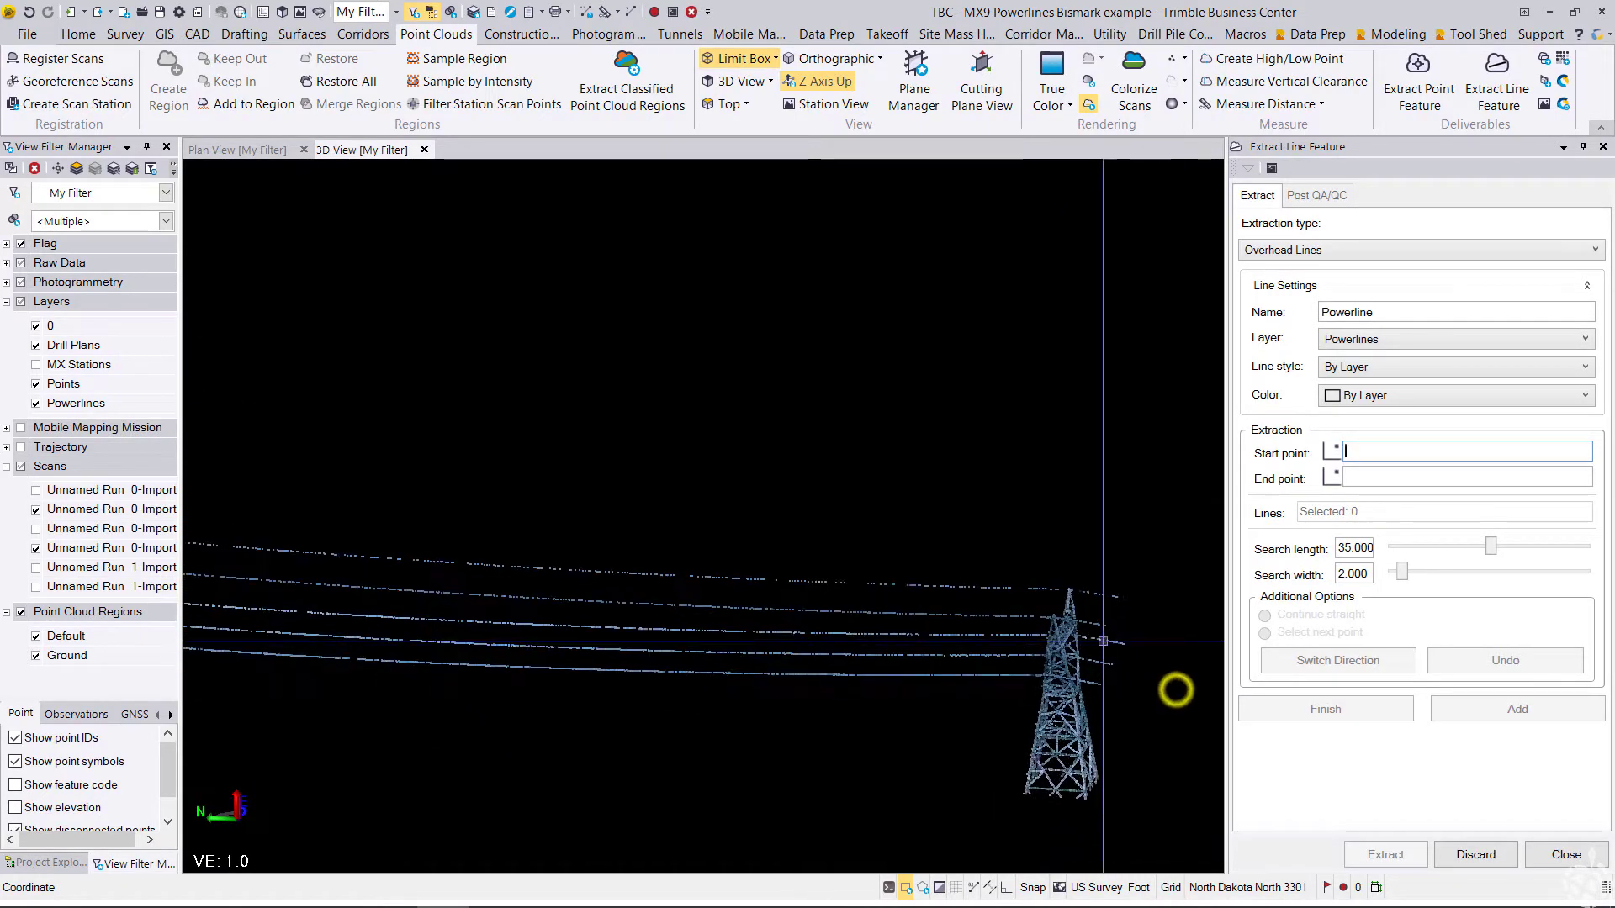
scroll(1057, 606, "up", 3)
right_click_drag(1056, 605, 1071, 624)
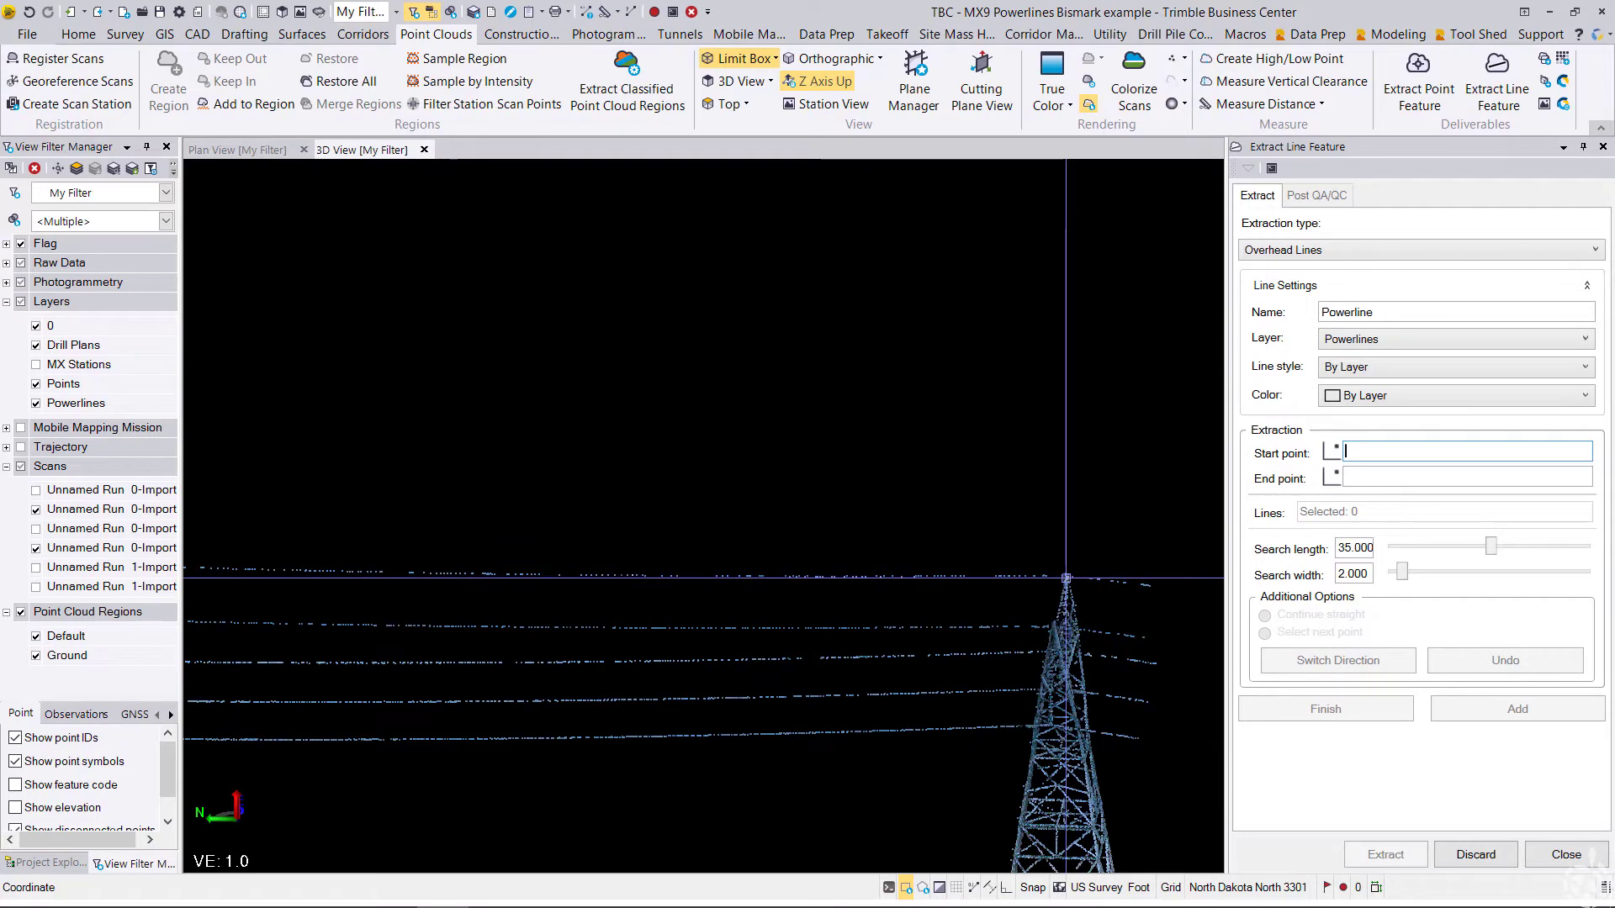
left_click(1066, 574)
Set the end point at the second tower's top, then bring the wires back into close view
scroll(807, 589, "down", 3)
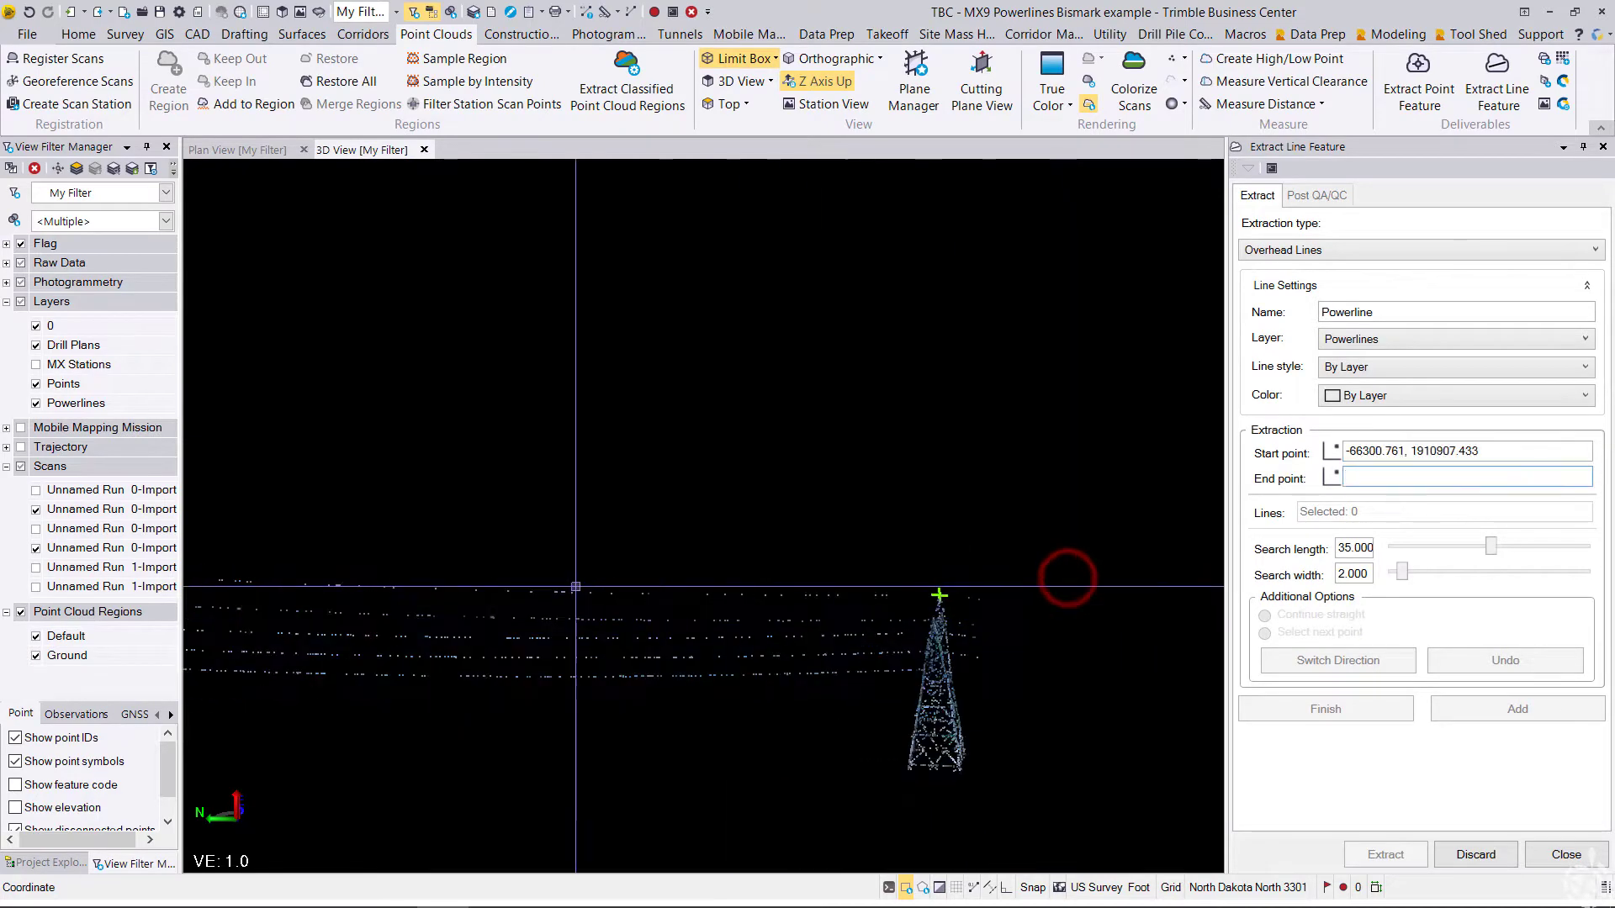
middle_click_drag(377, 573, 1146, 534)
middle_click_drag(410, 495, 1177, 521)
scroll(505, 444, "up", 4)
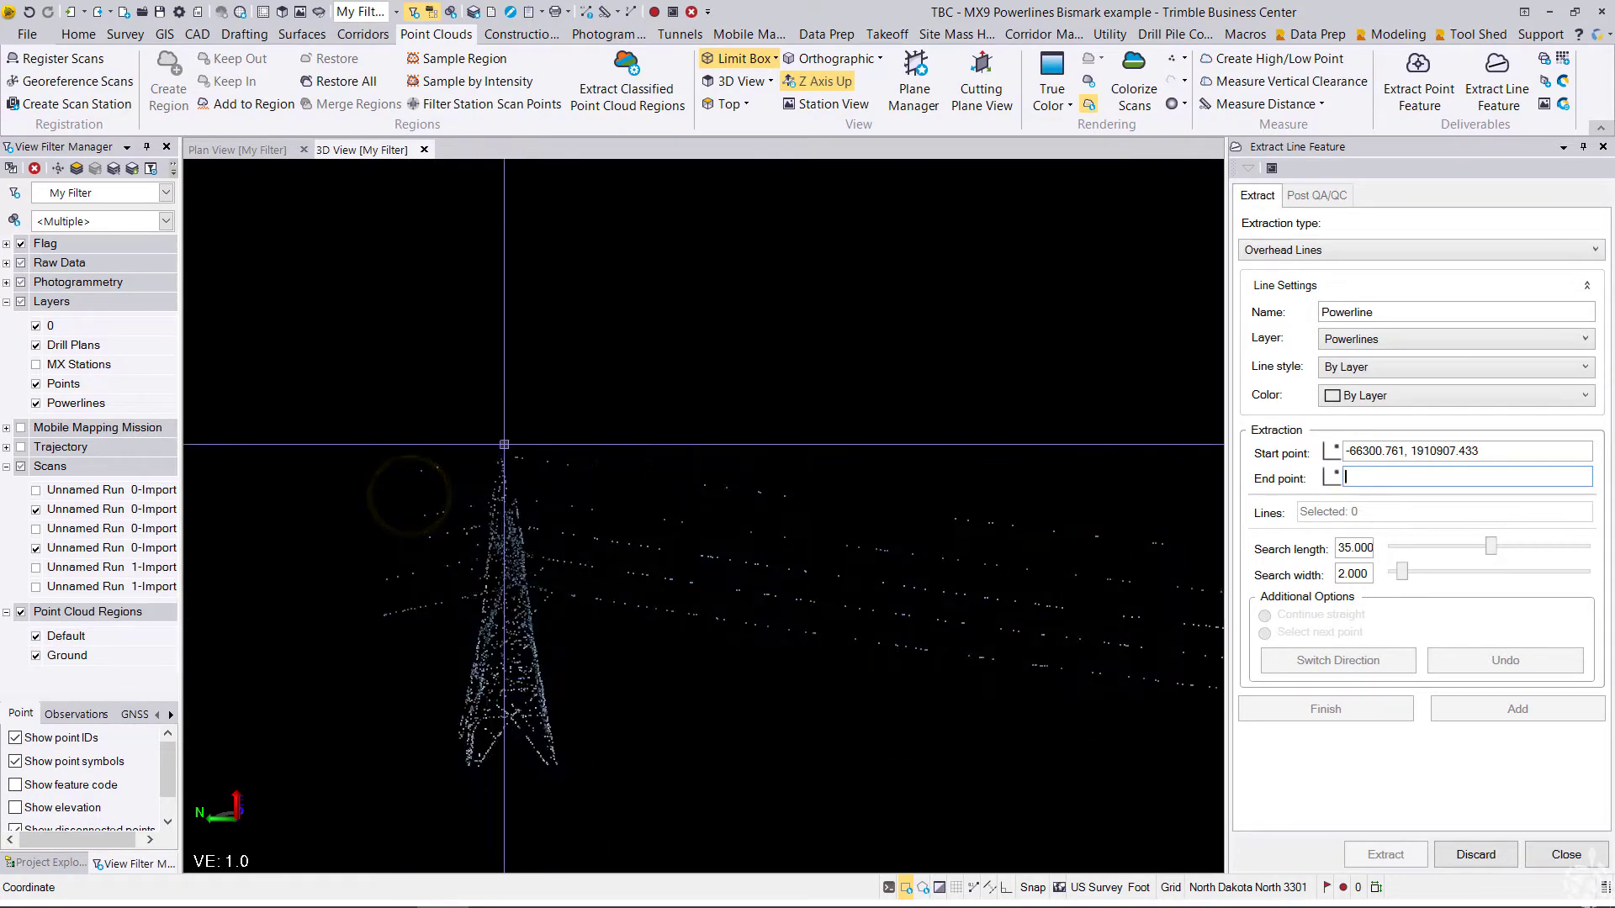
right_click_drag(507, 450, 967, 528)
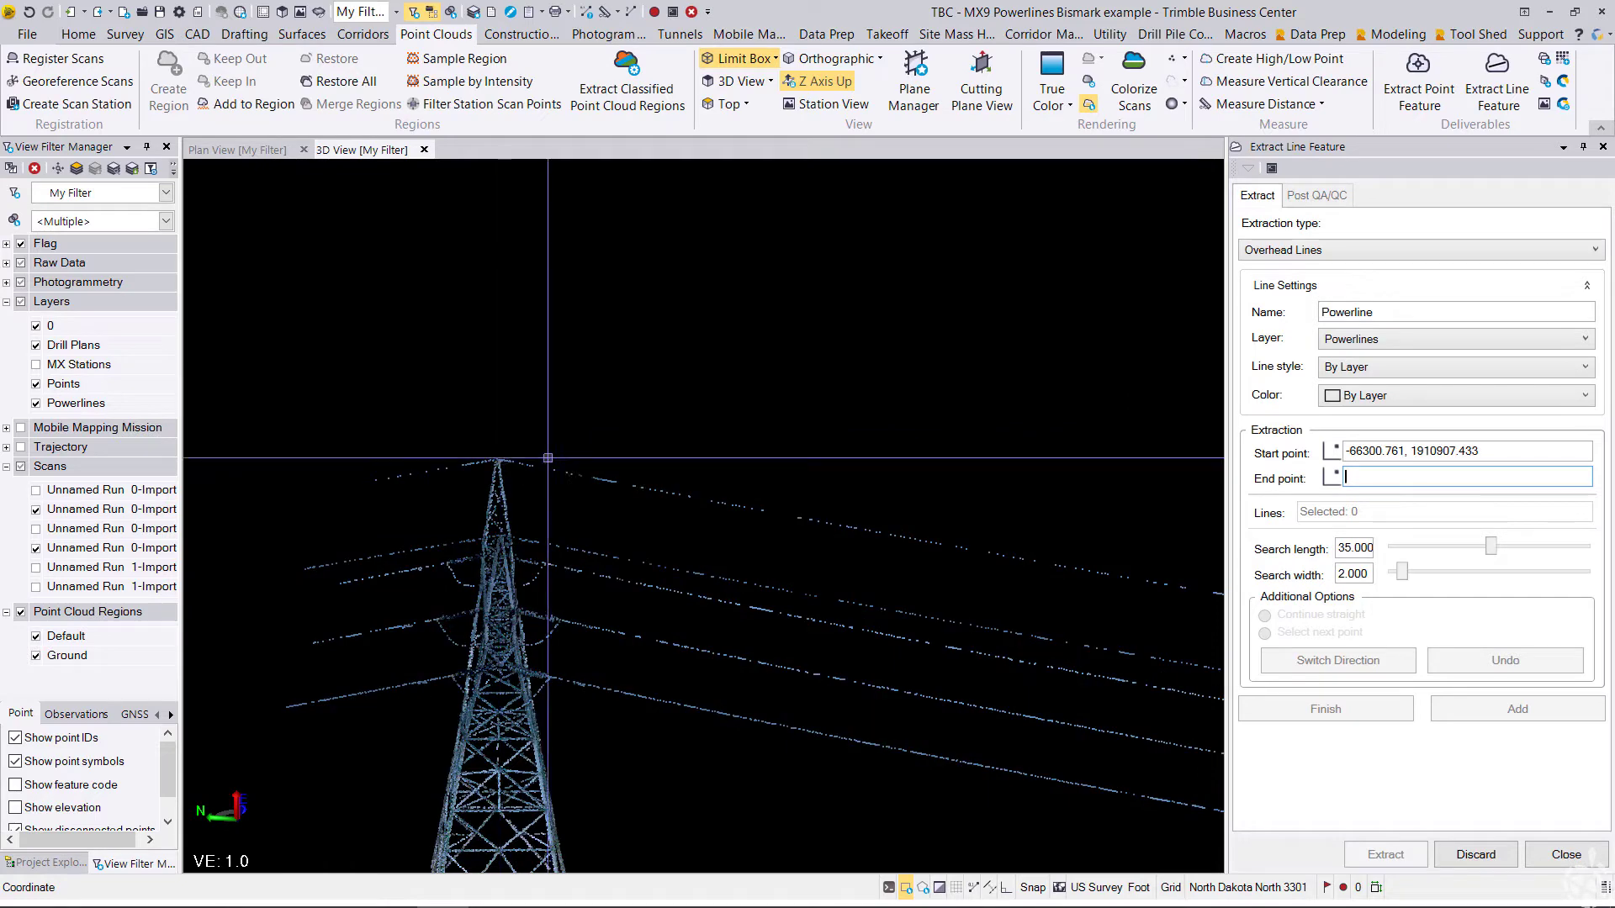
left_click(495, 461)
scroll(1046, 735, "down", 3)
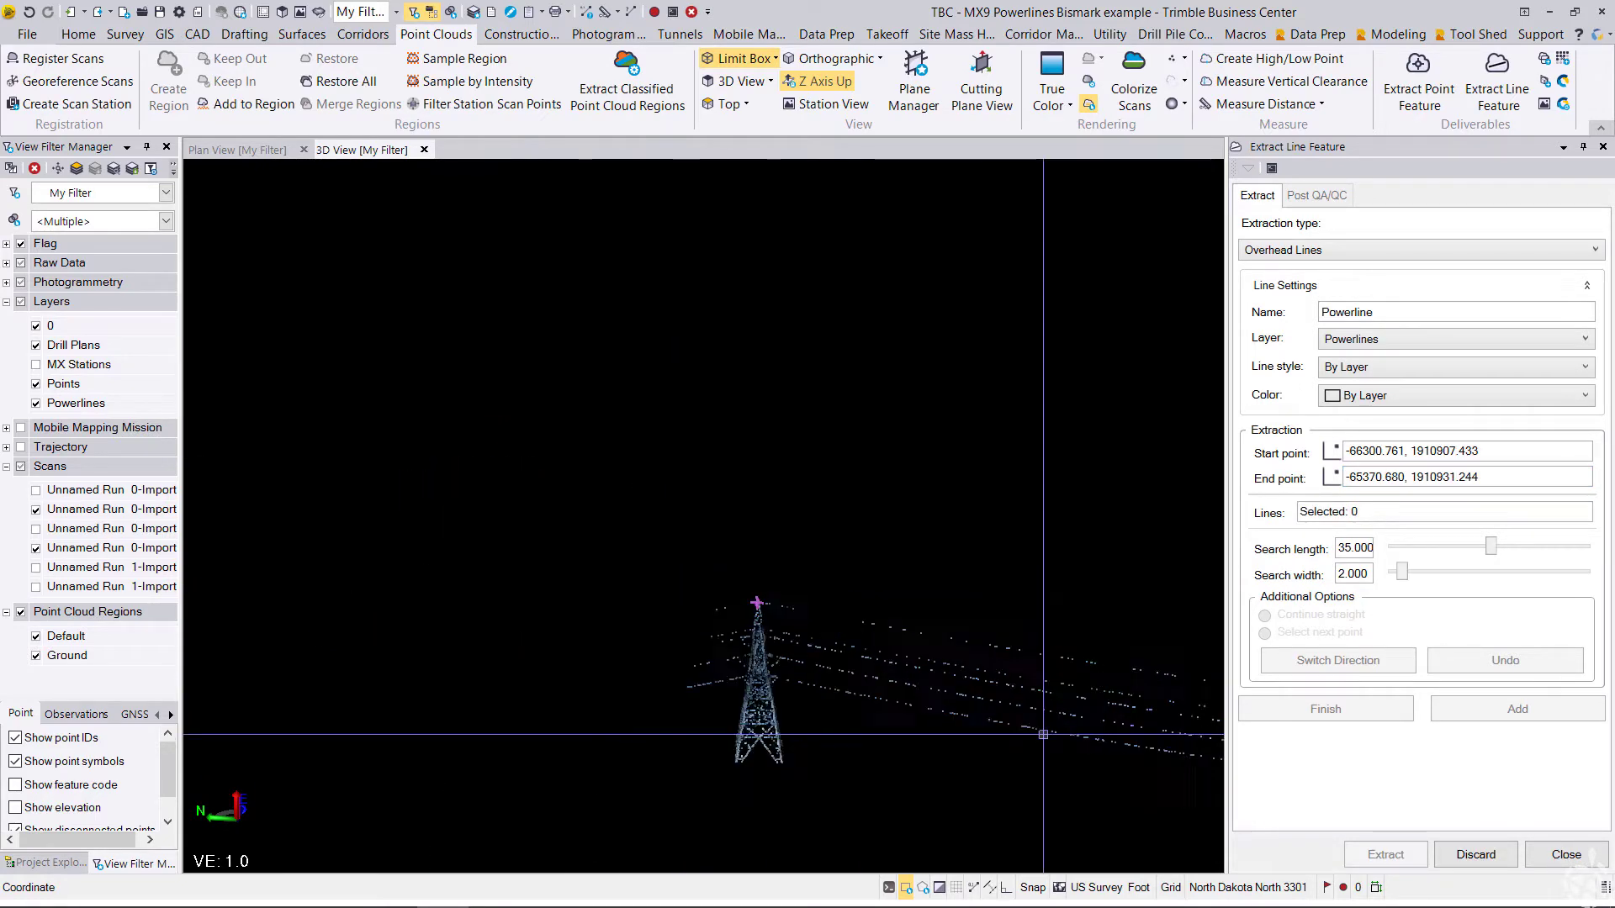
middle_click_drag(1075, 739, 585, 597)
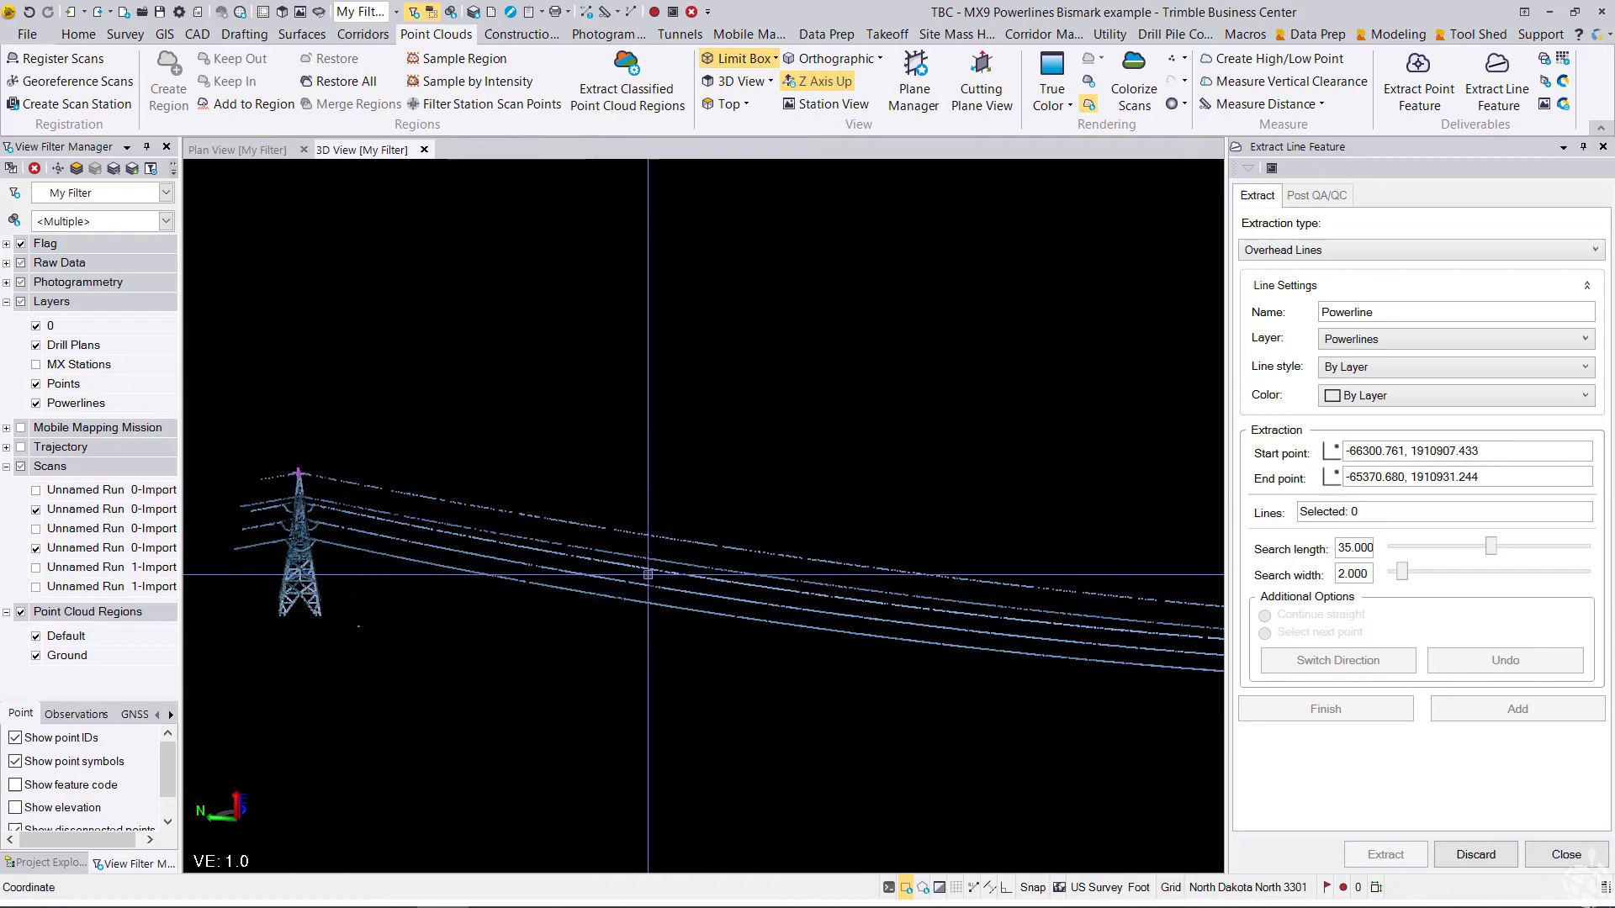
scroll(810, 588, "up", 5)
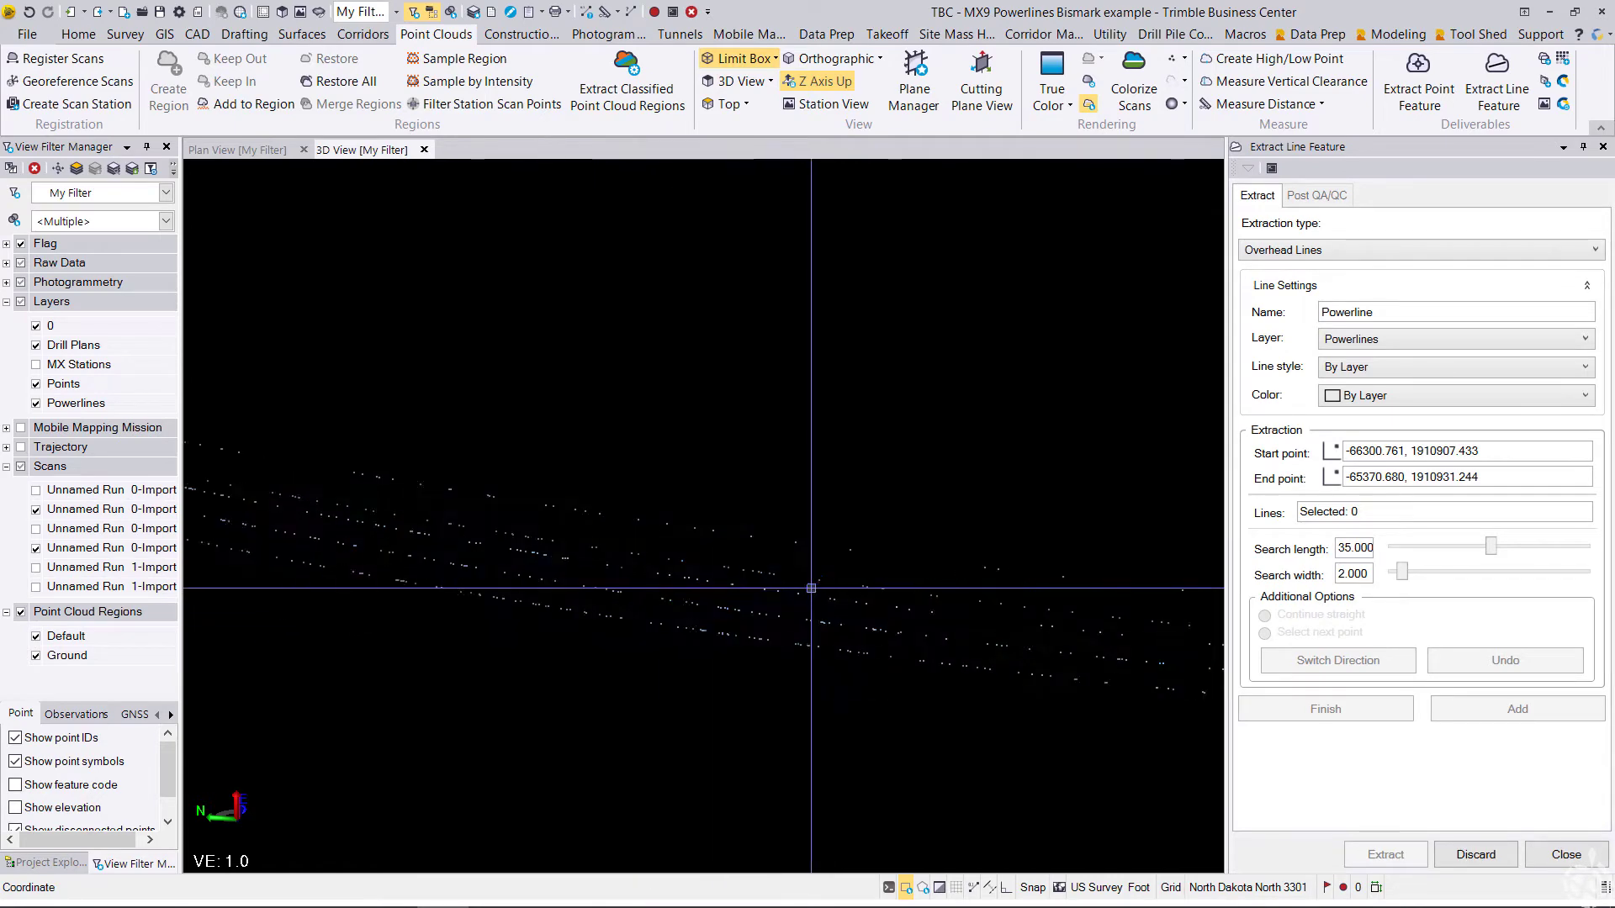
middle_click_drag(812, 591, 812, 517)
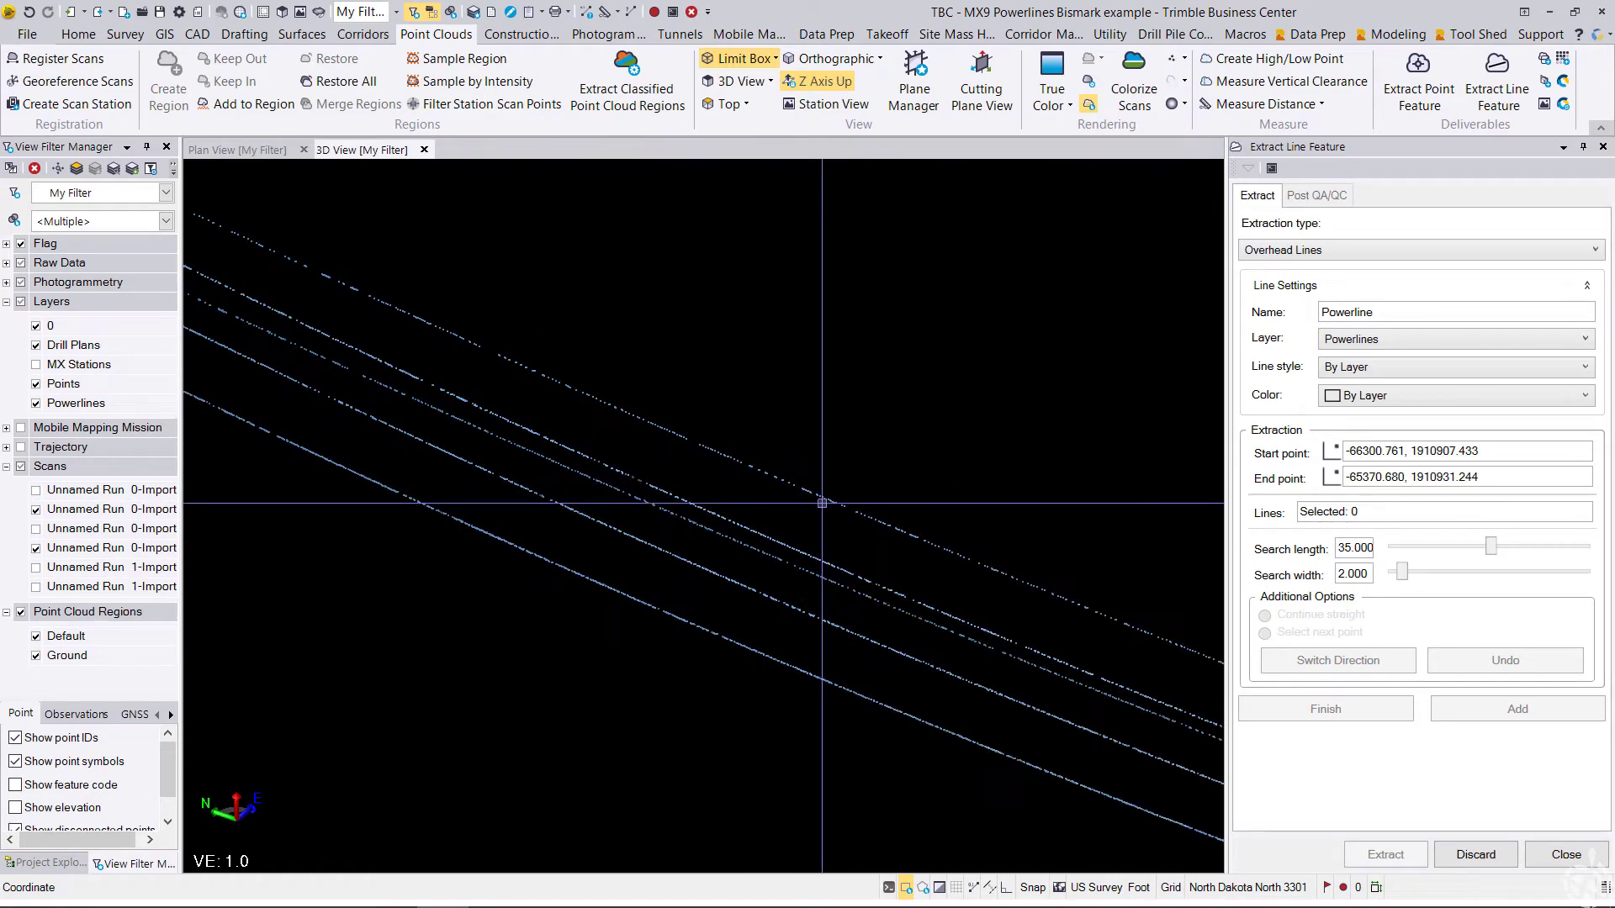
Pick the remaining wires from top to bottom until Lines shows Selected: 5
left_click(836, 505)
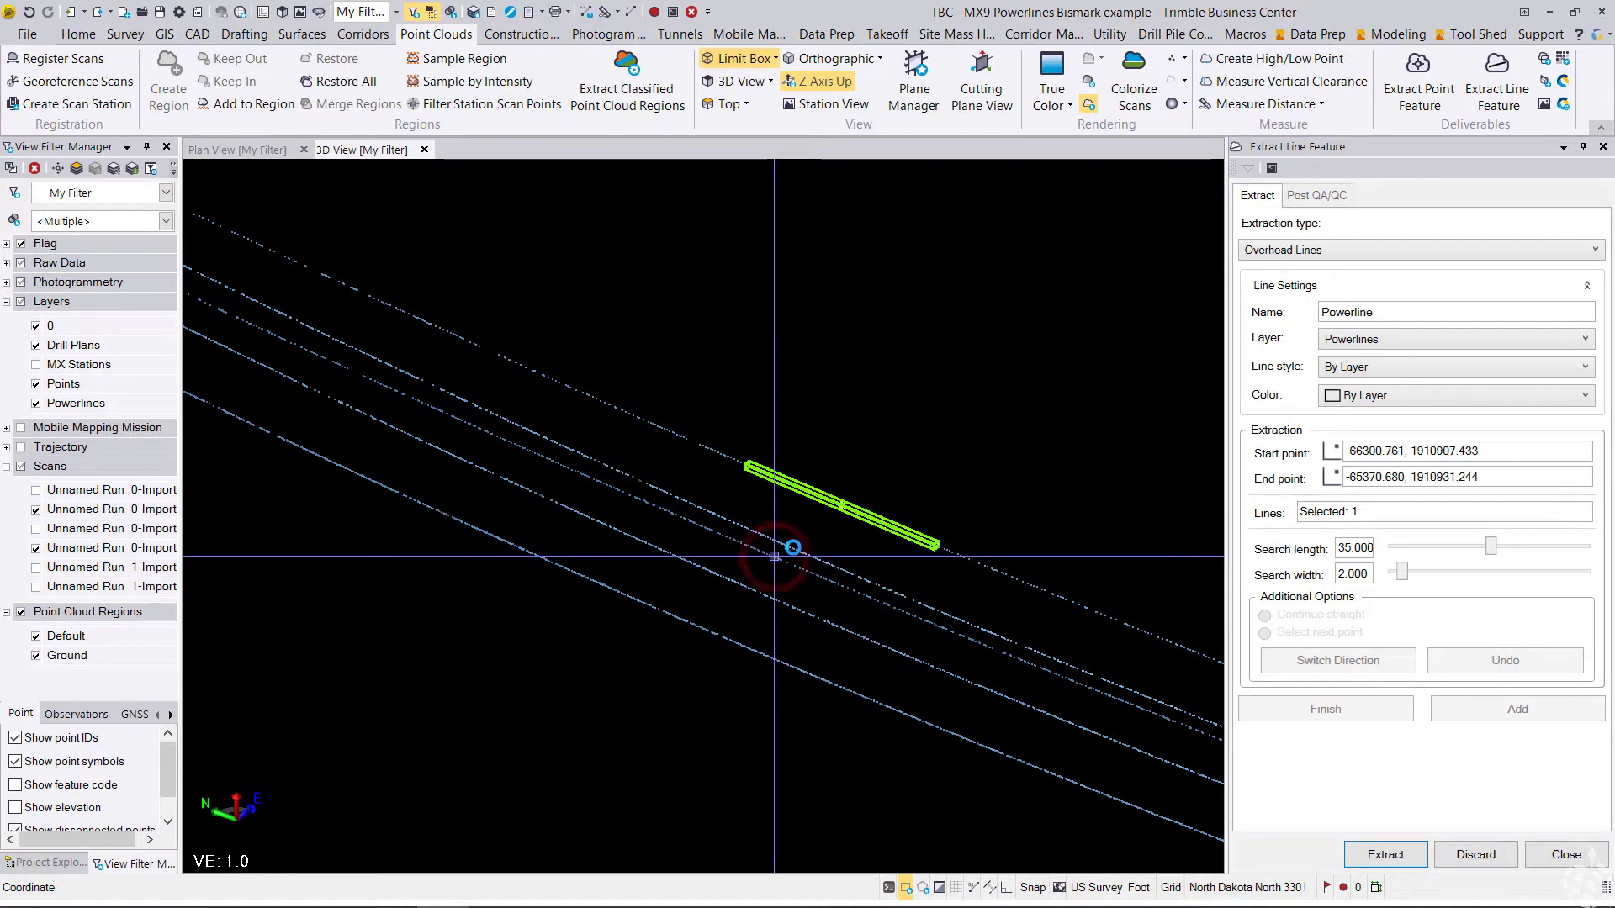
left_click(792, 547)
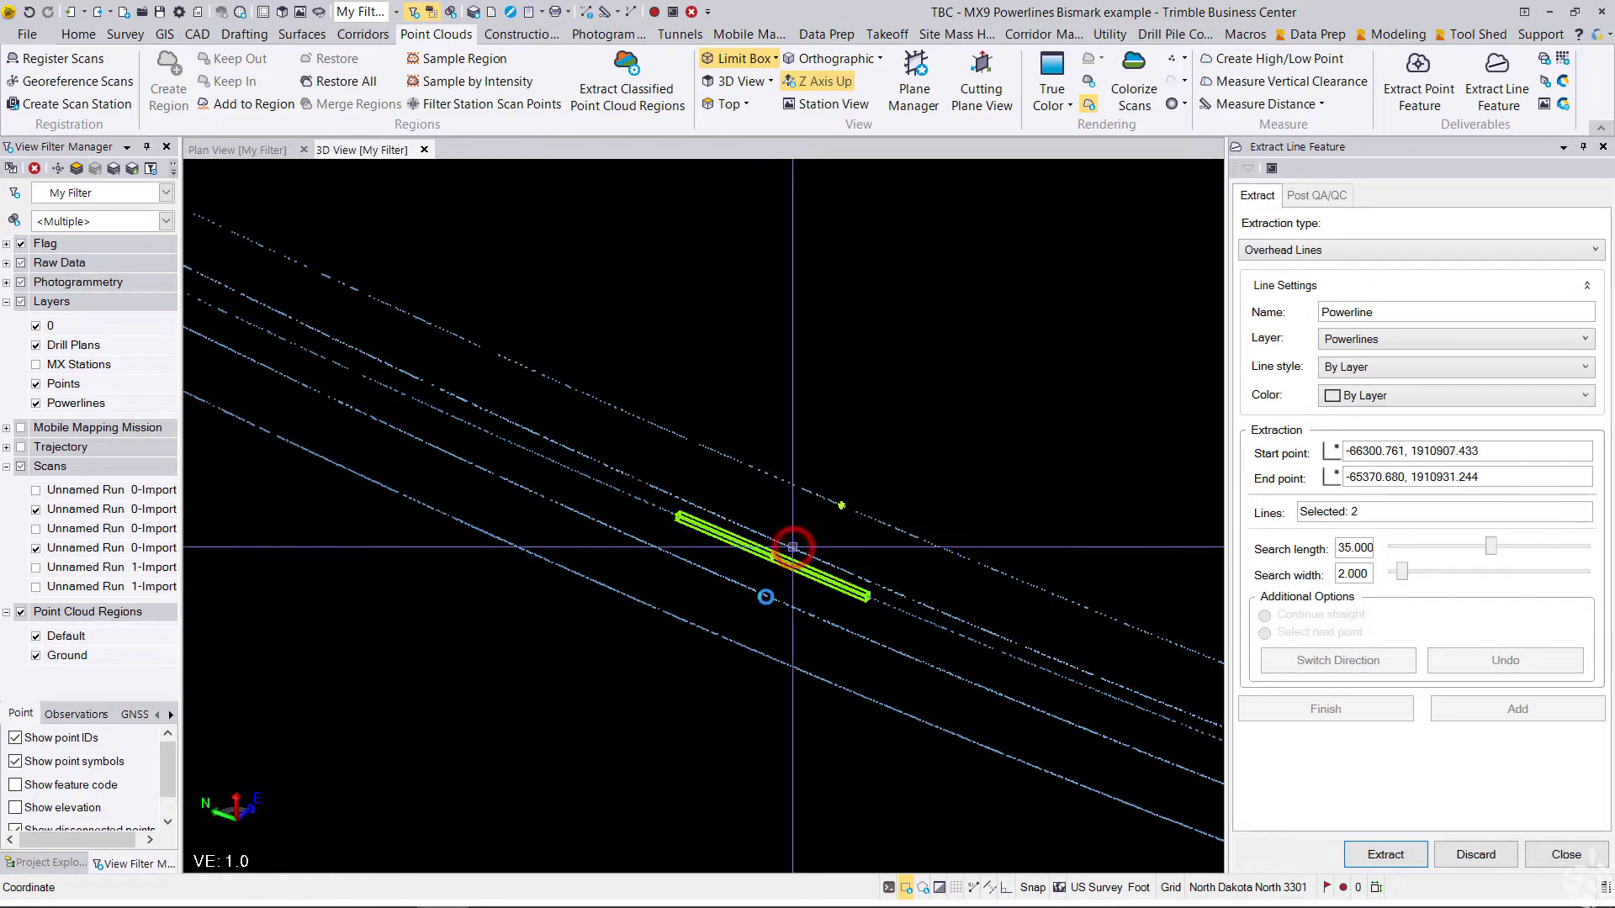
left_click(765, 598)
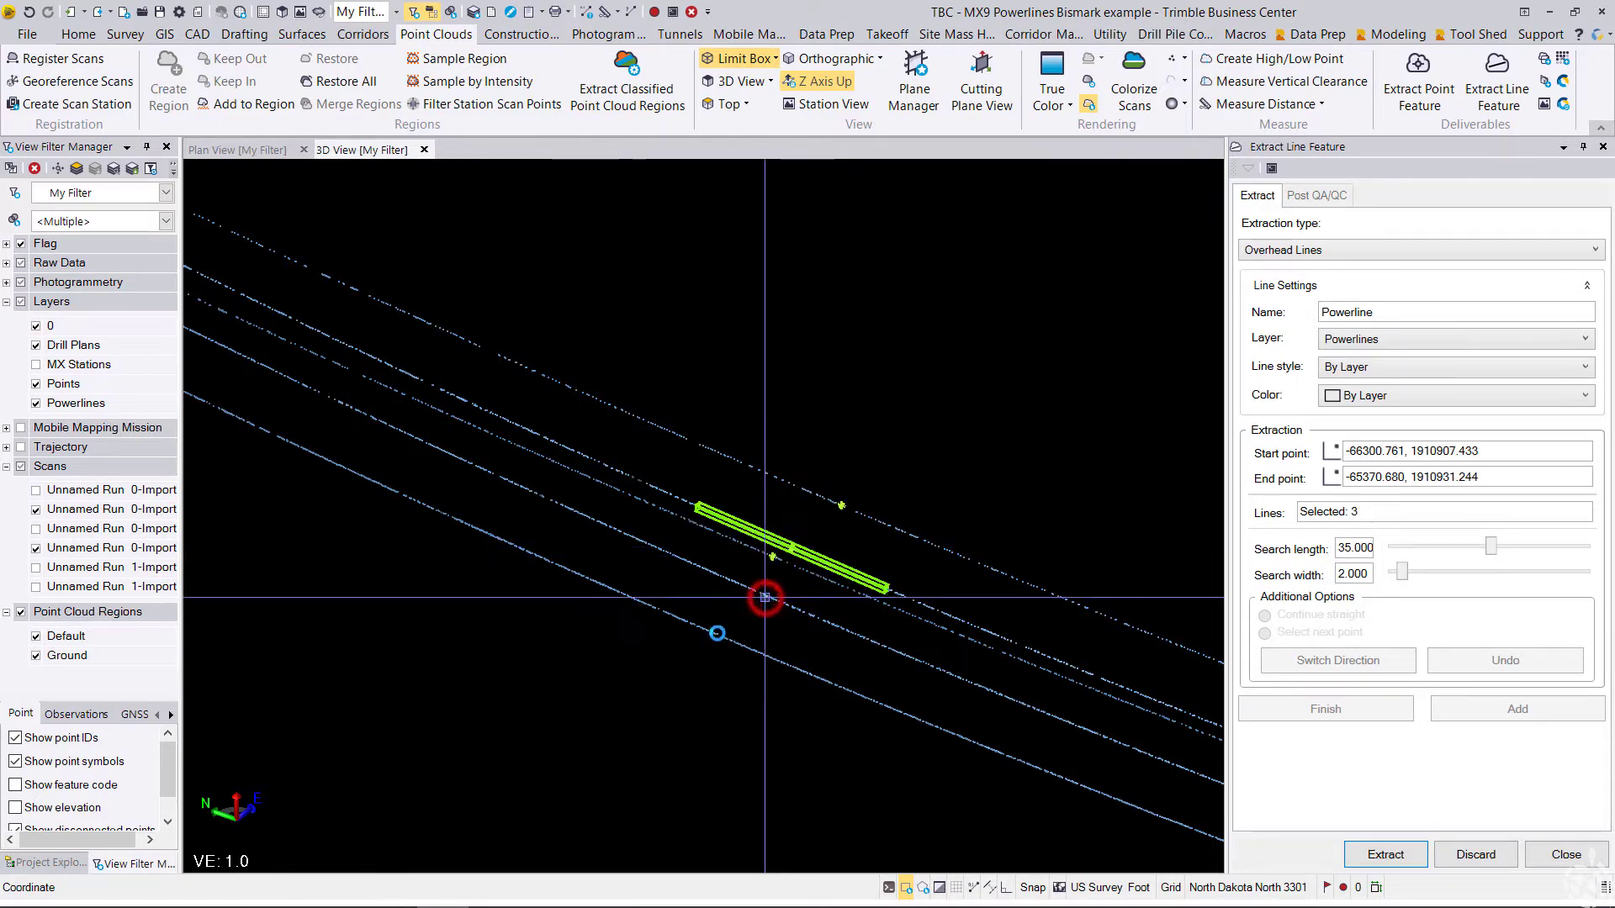
left_click(717, 633)
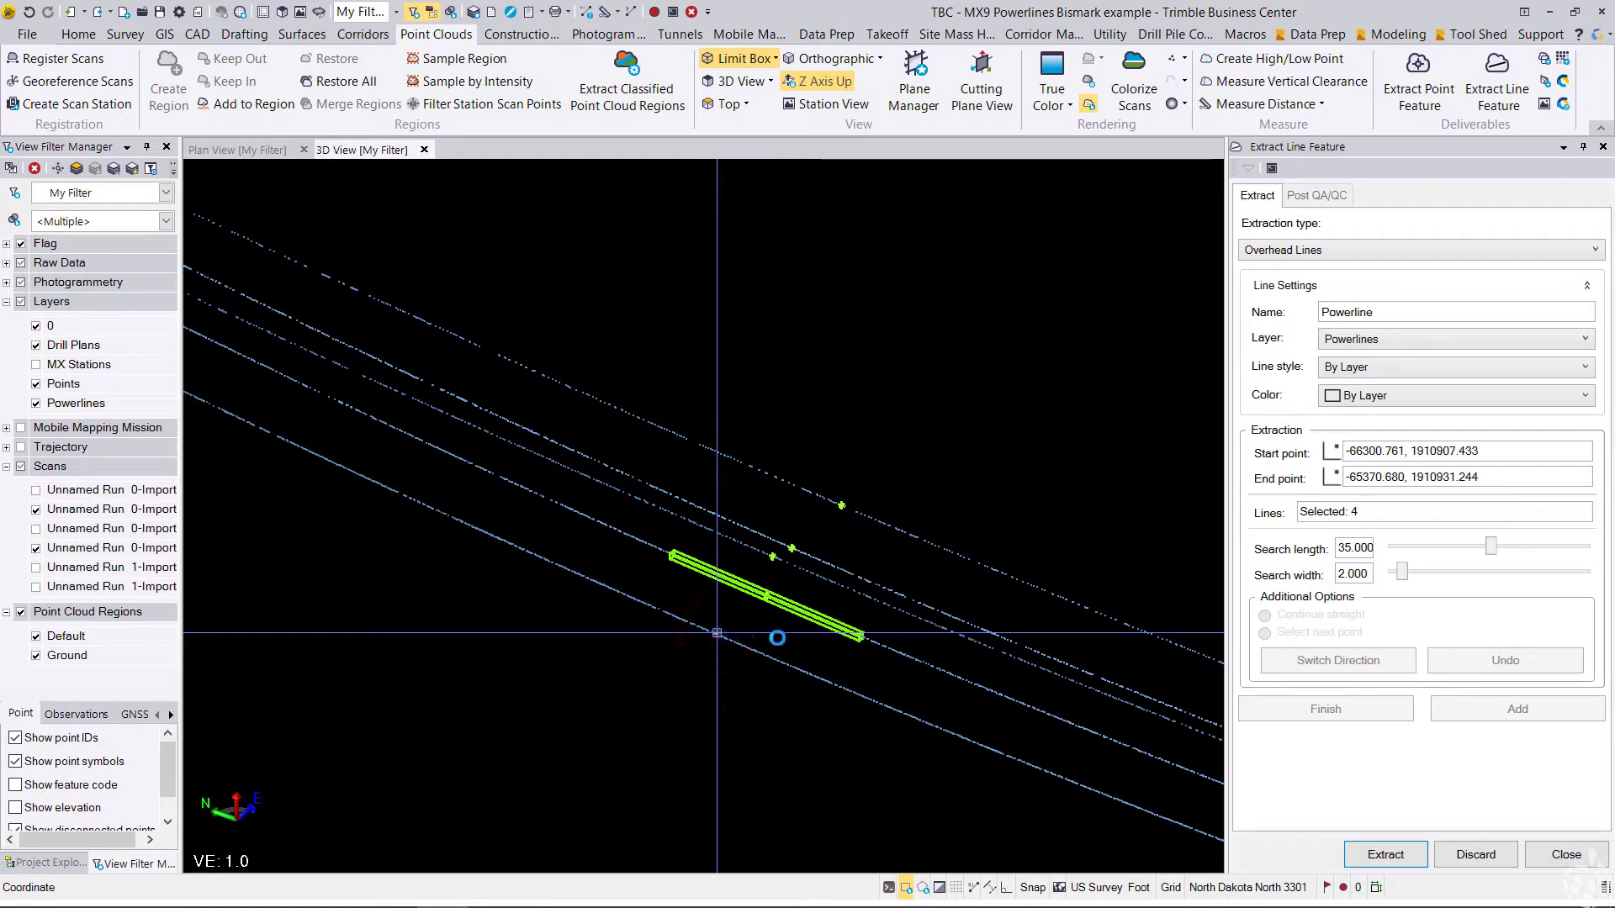
right_click_drag(854, 654, 855, 647)
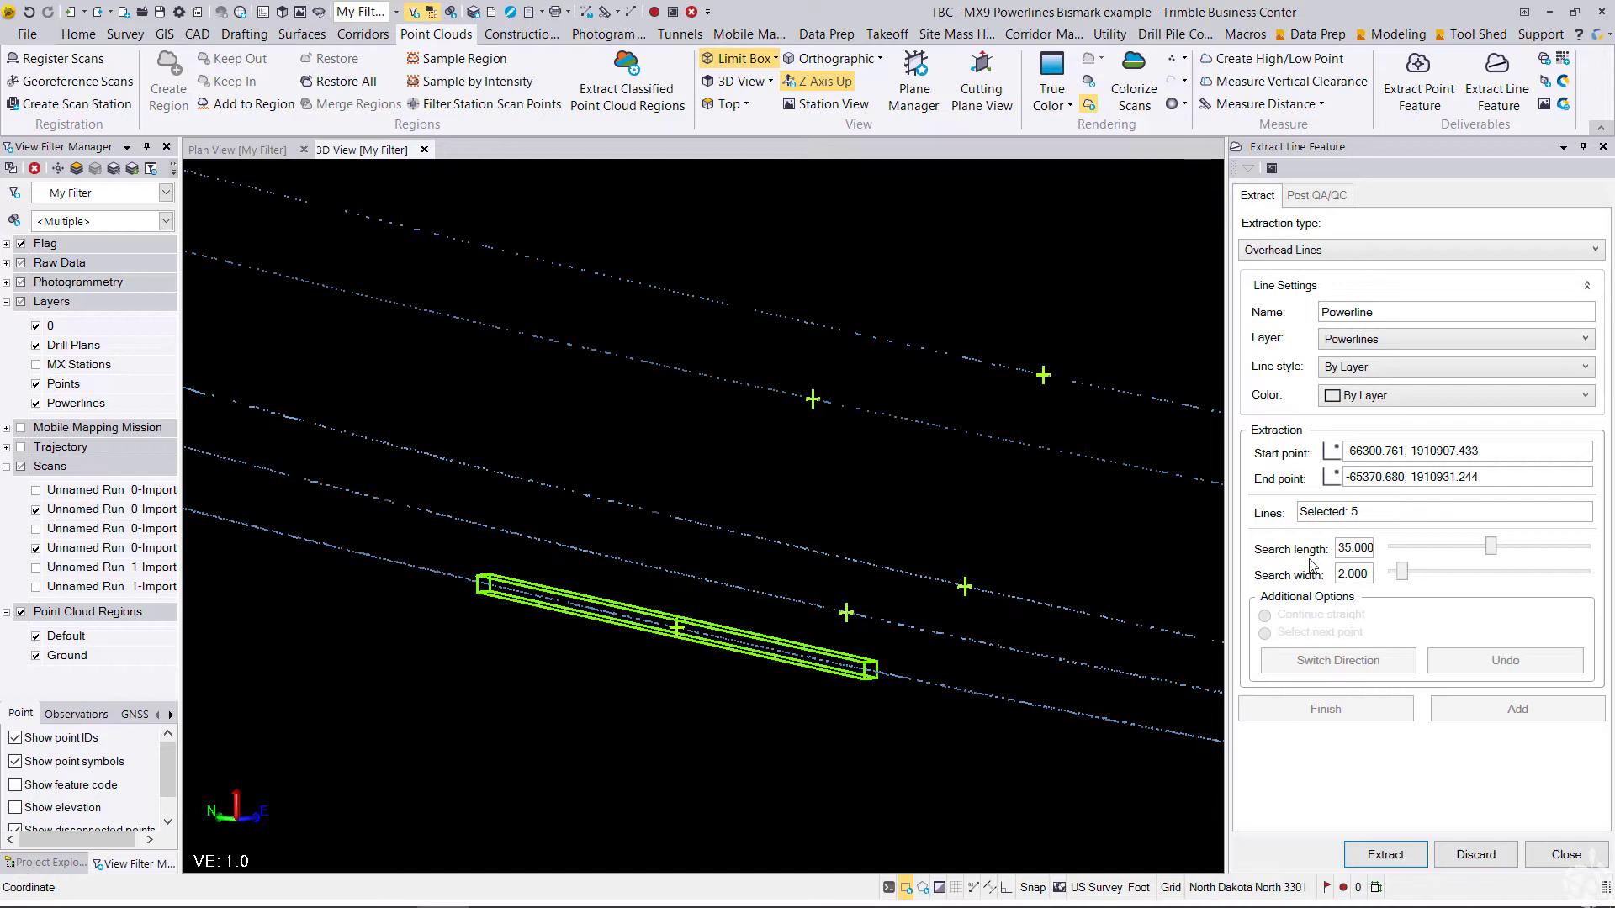
Run Extract on the five selected wires and zoom out to see both towers
left_click(1395, 855)
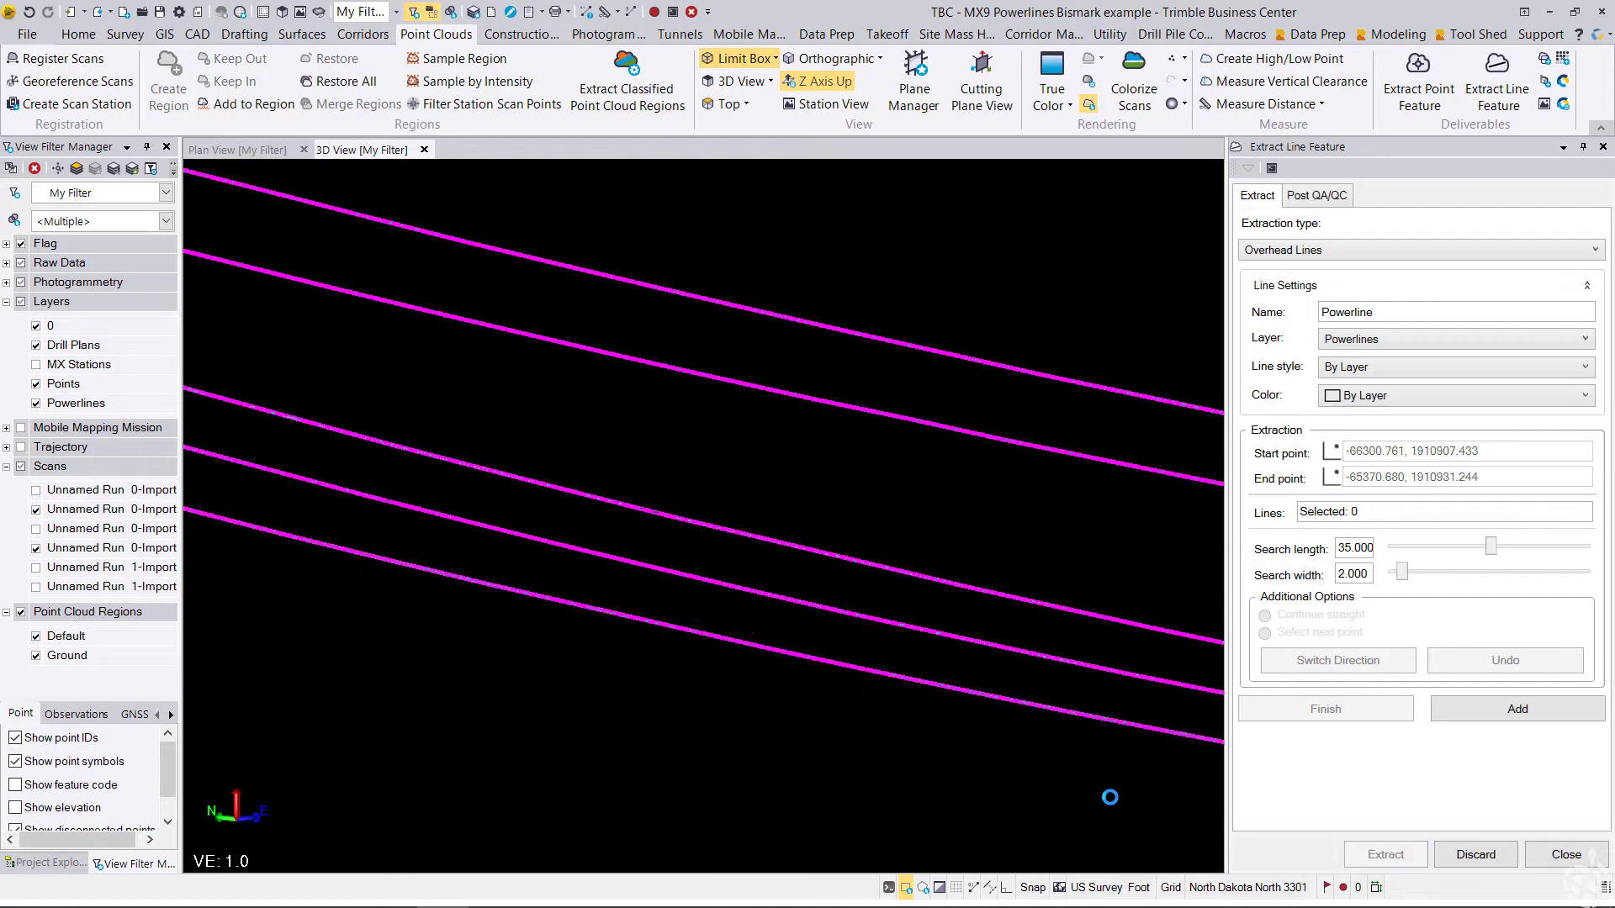
scroll(996, 739, "down", 2)
scroll(997, 740, "down", 2)
middle_click_drag(981, 732, 807, 595, "shift")
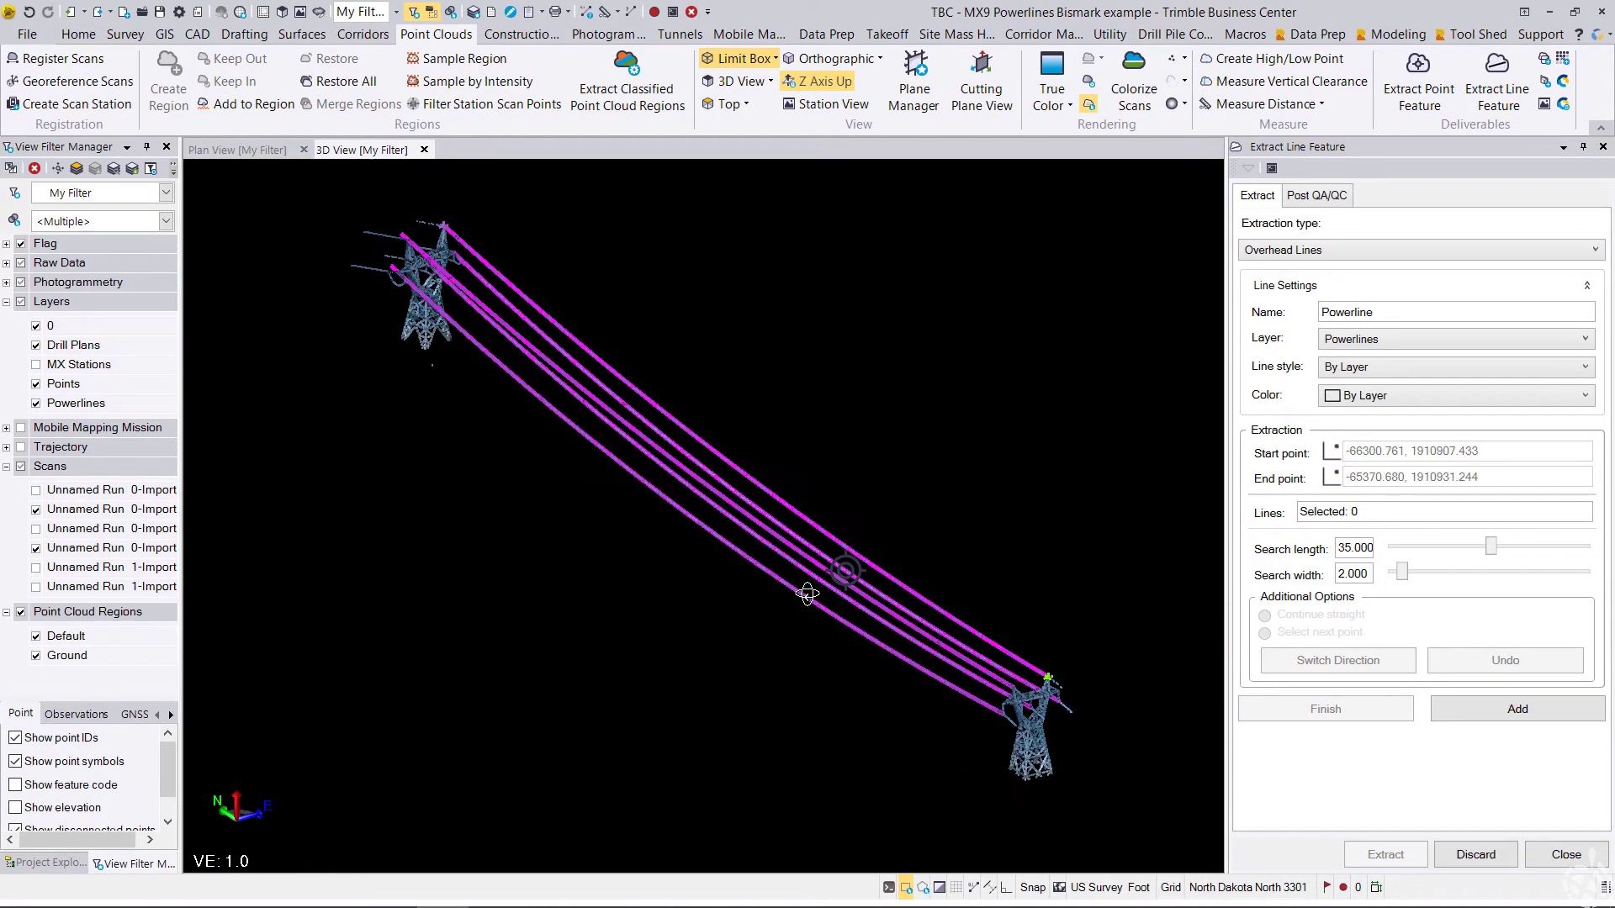
Open Post QA/QC and step to the next extracted powerline, viewing it near the left tower
left_click(1317, 196)
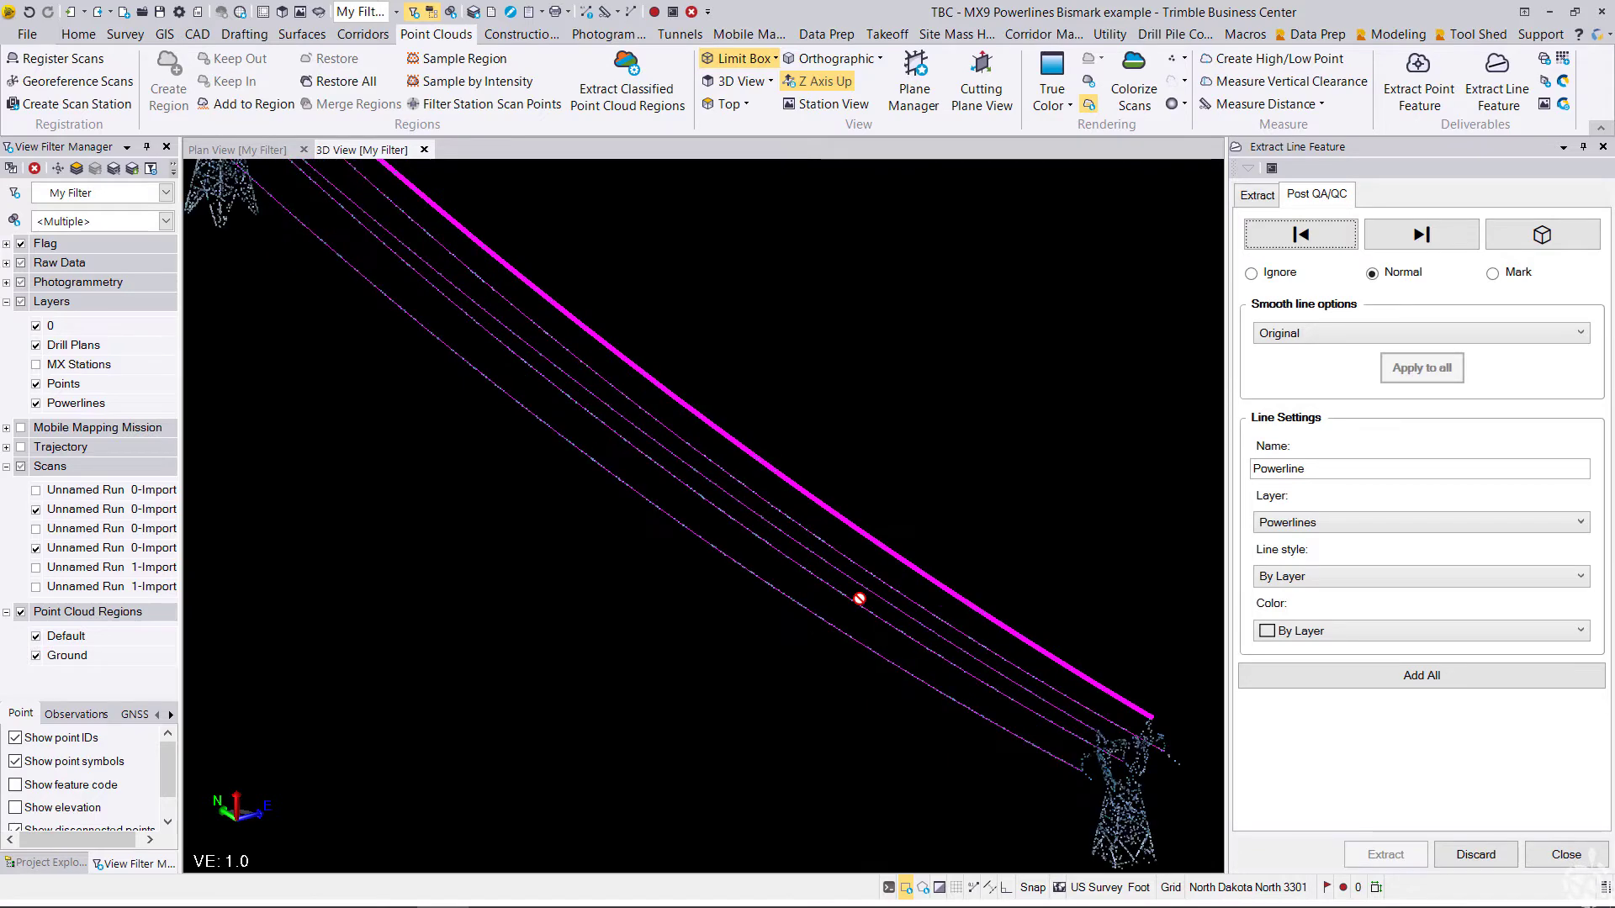
scroll(858, 595, "up", 5)
right_click_drag(830, 569, 831, 566)
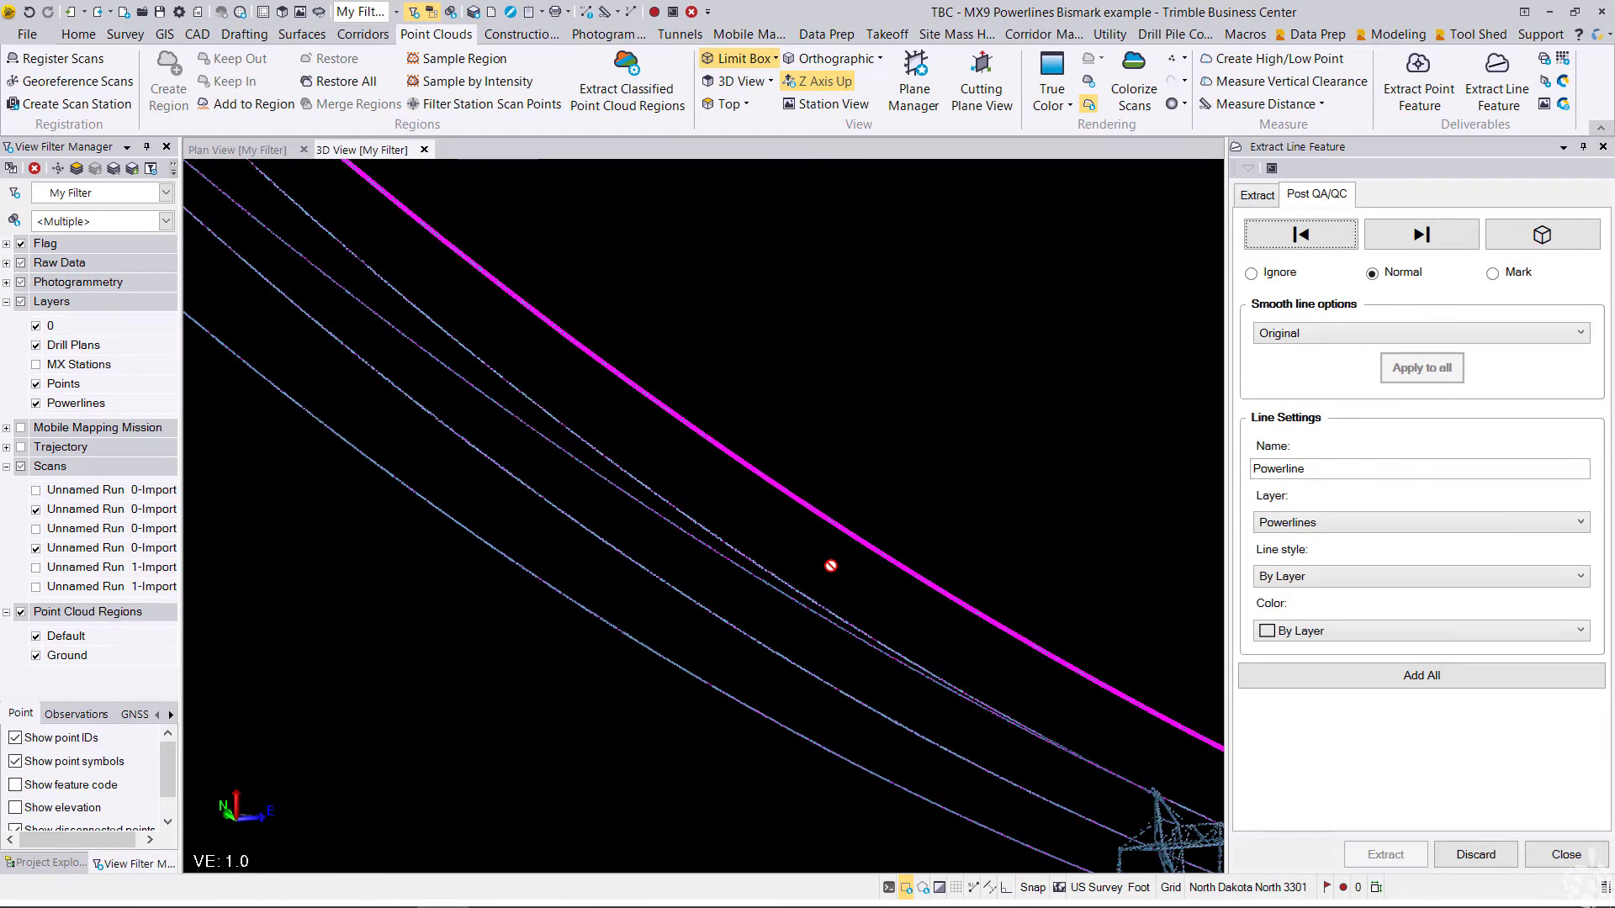
left_click(1418, 236)
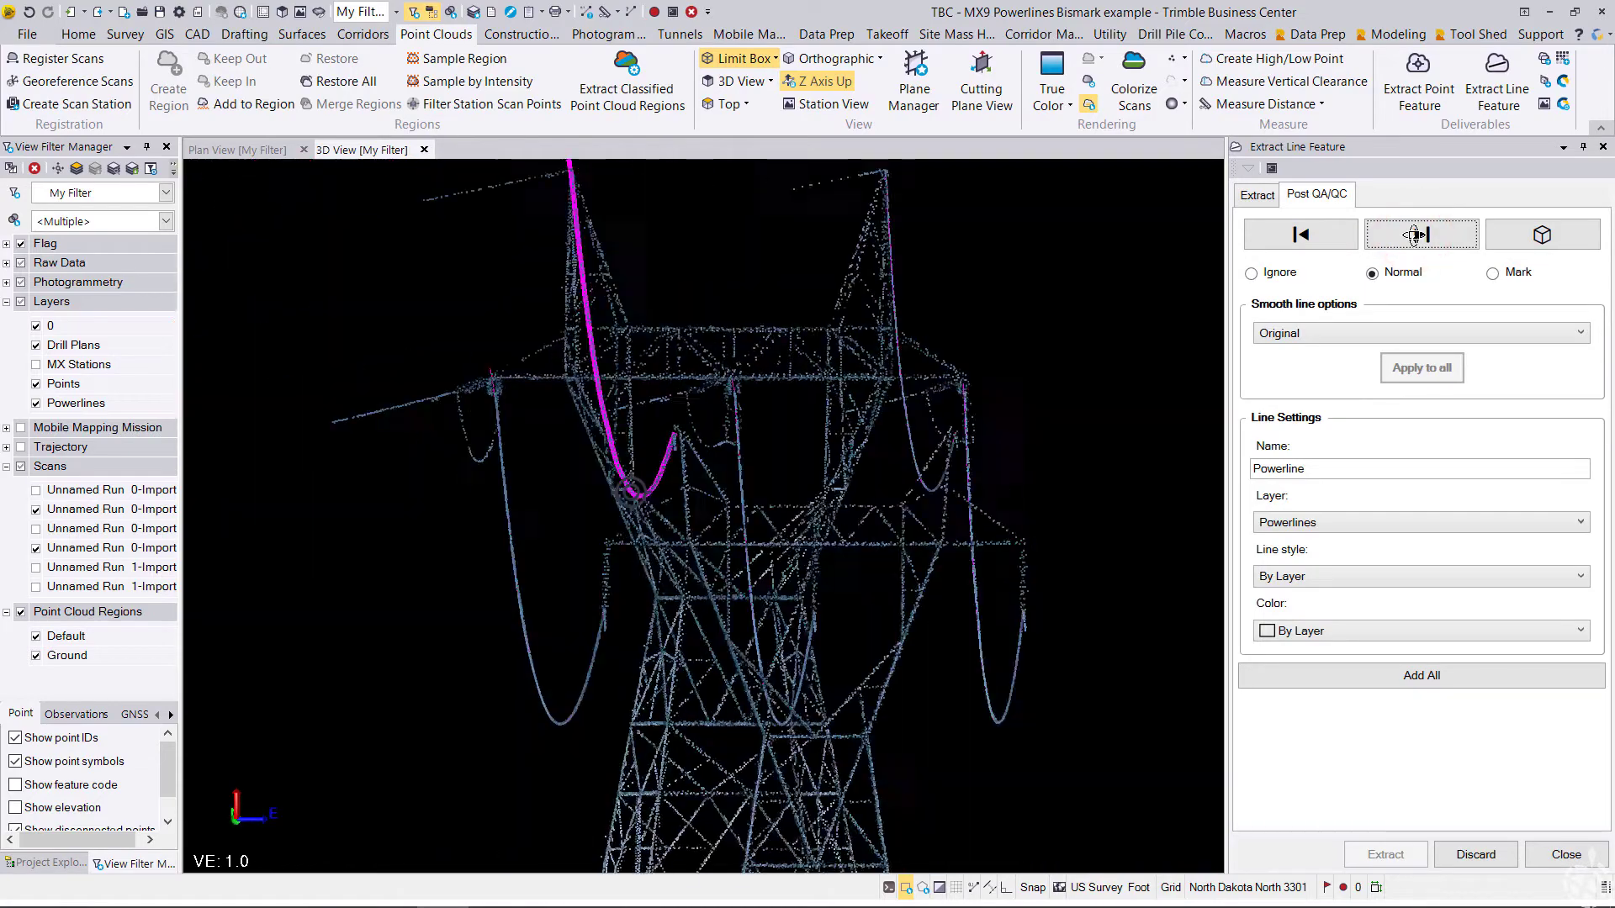
right_click_drag(819, 396, 791, 405)
middle_click_drag(361, 519, 699, 673)
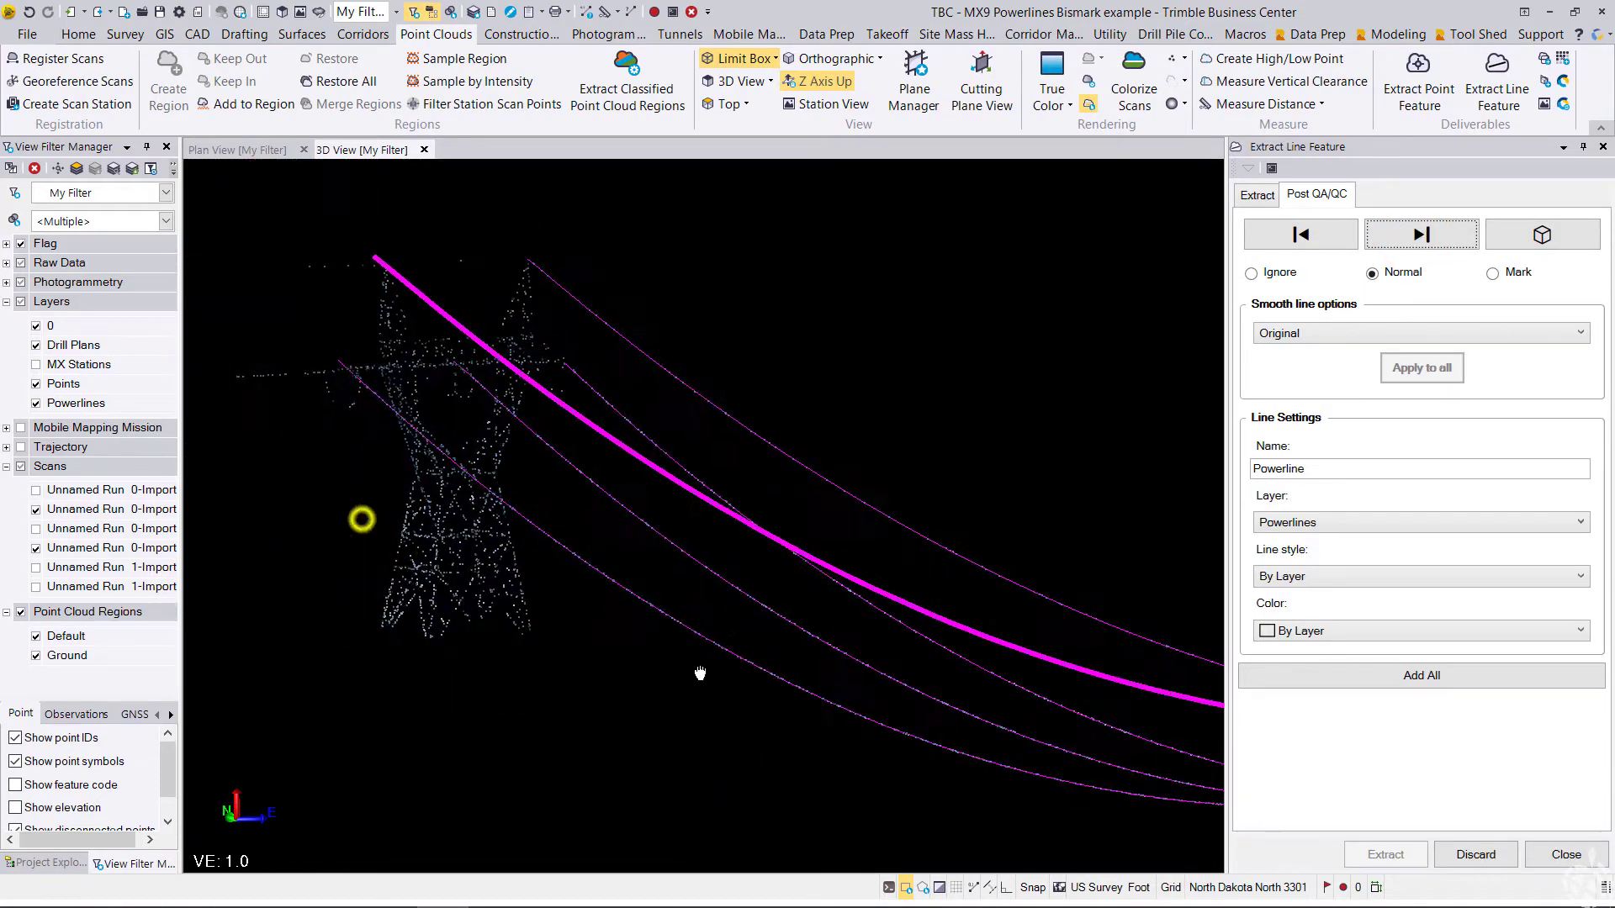
right_click_drag(706, 678, 732, 666)
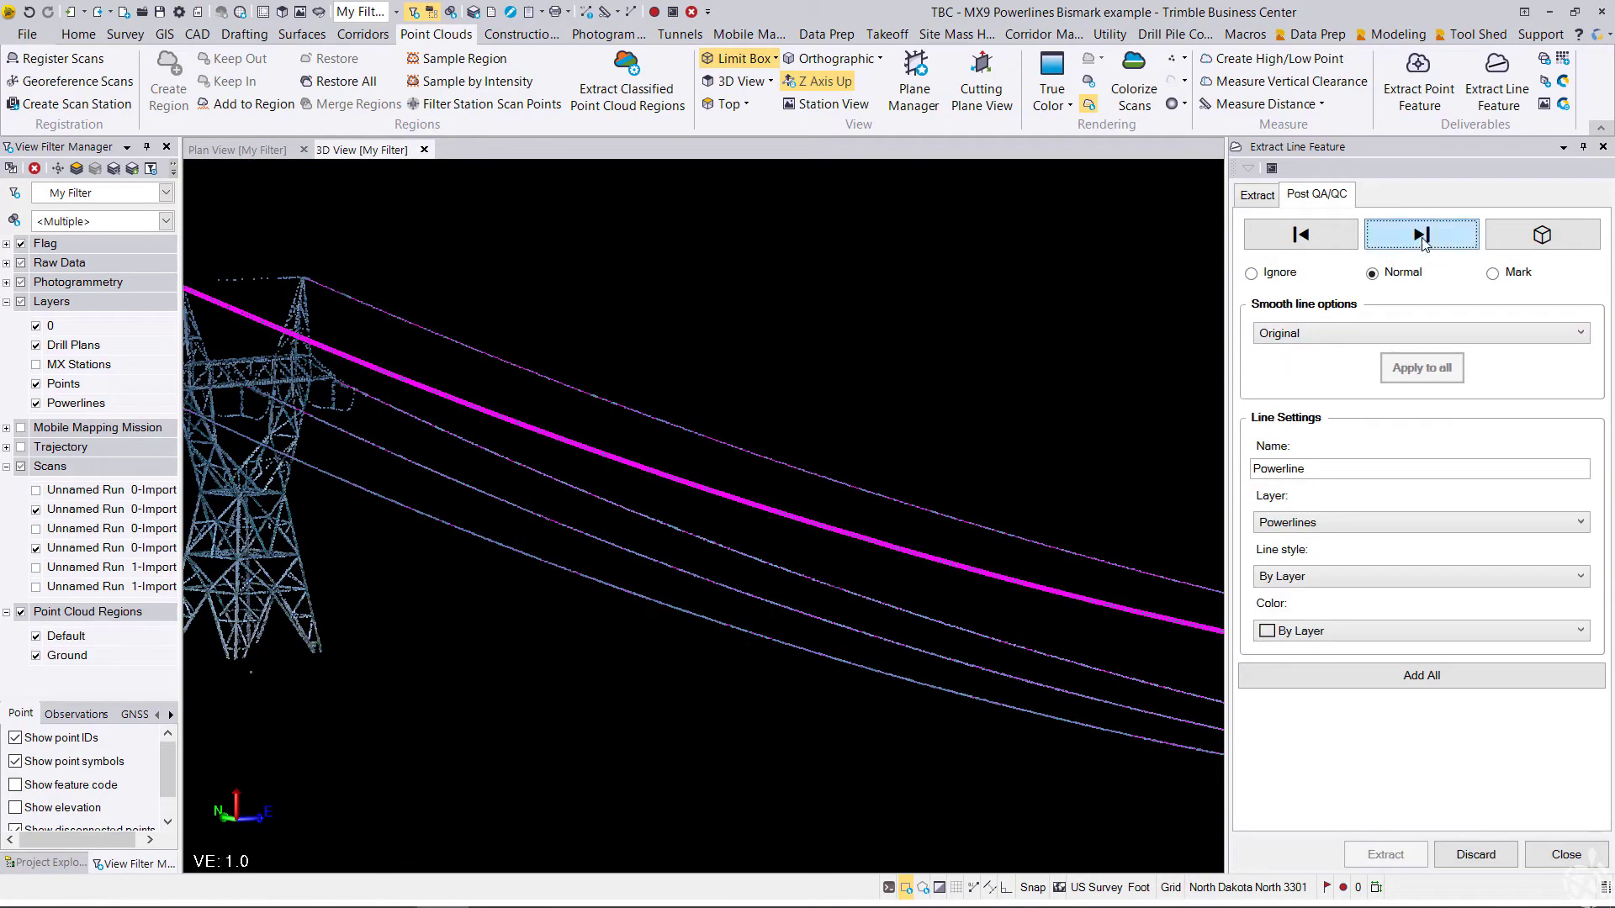
Step through to the lowest powerline and set it to Ignore
left_click(1421, 238)
left_click(1421, 237)
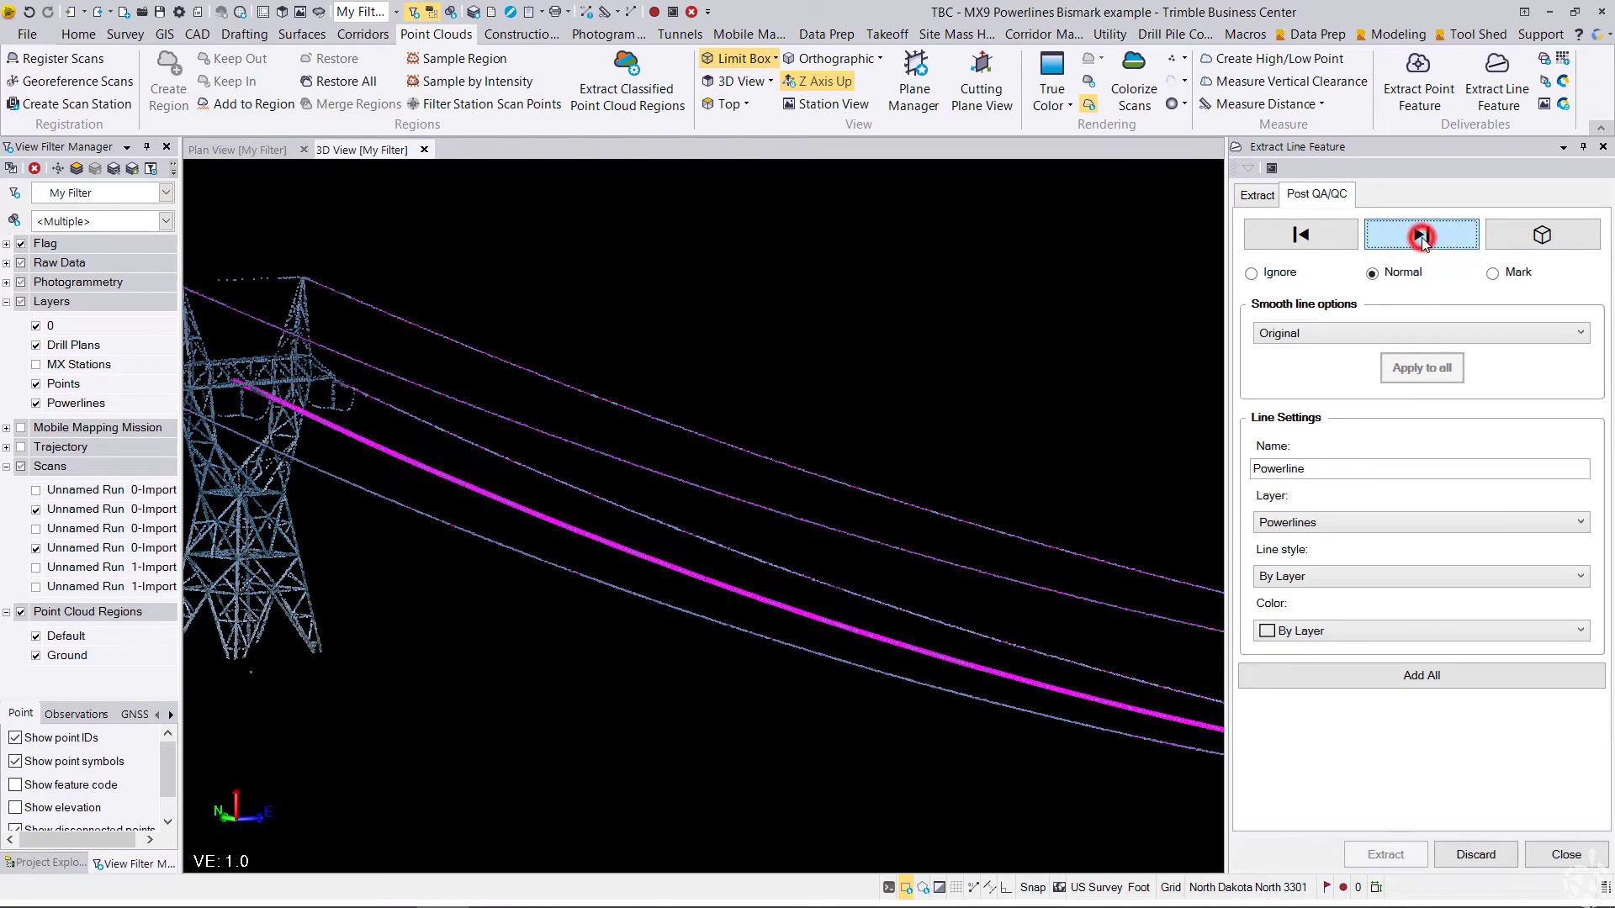
left_click(1422, 237)
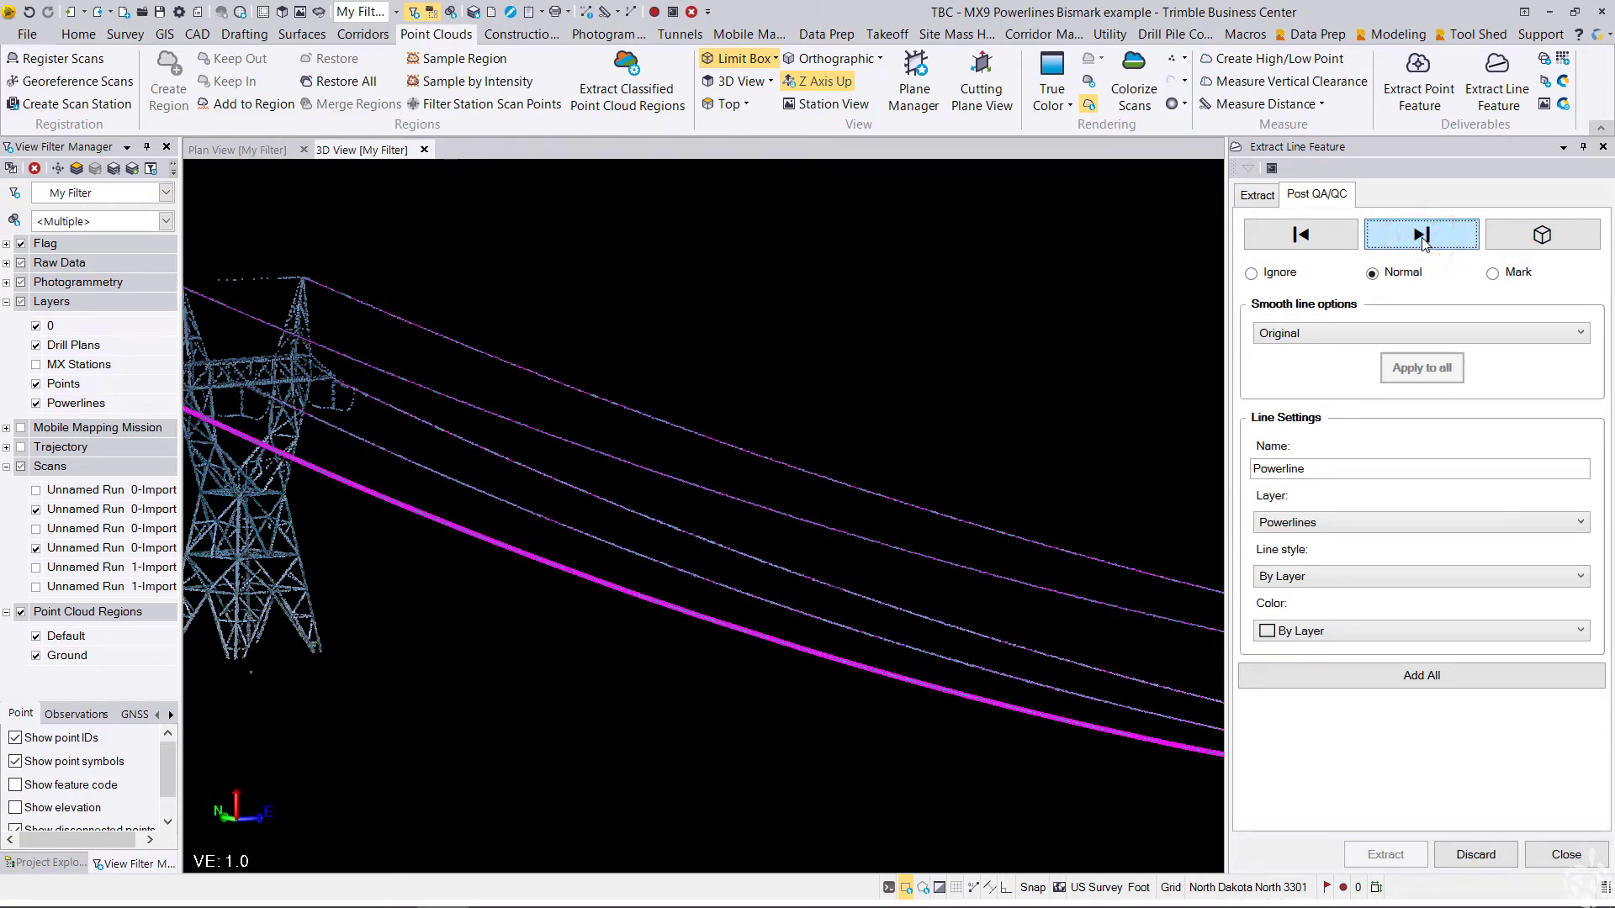
left_click(1266, 277)
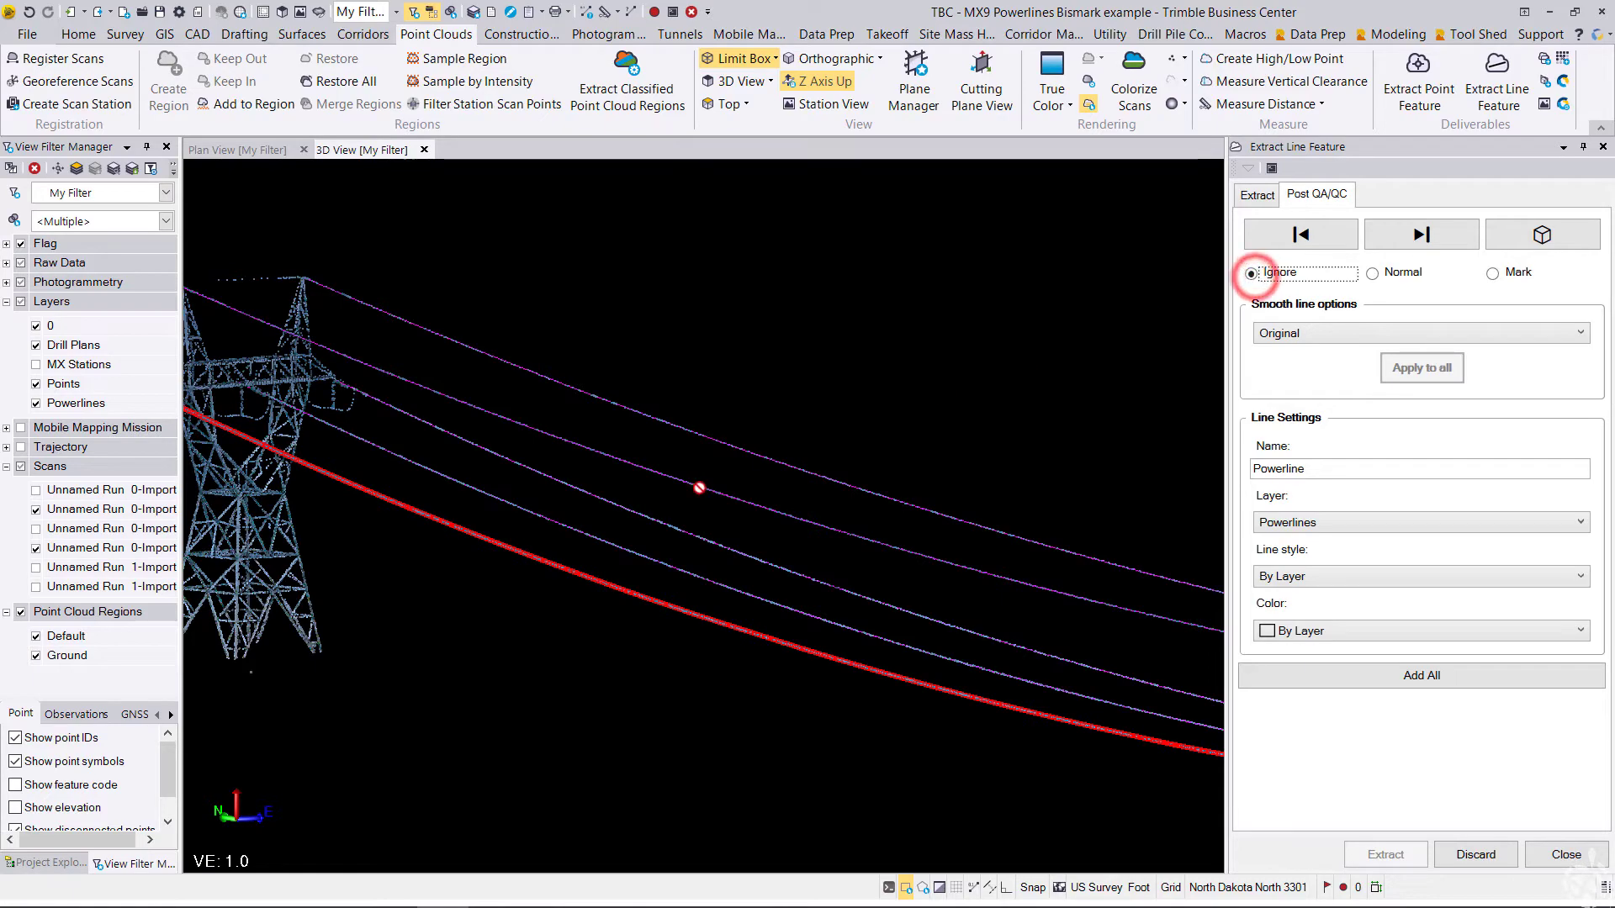
scroll(541, 549, "up", 2)
middle_click_drag(541, 548, 1007, 592)
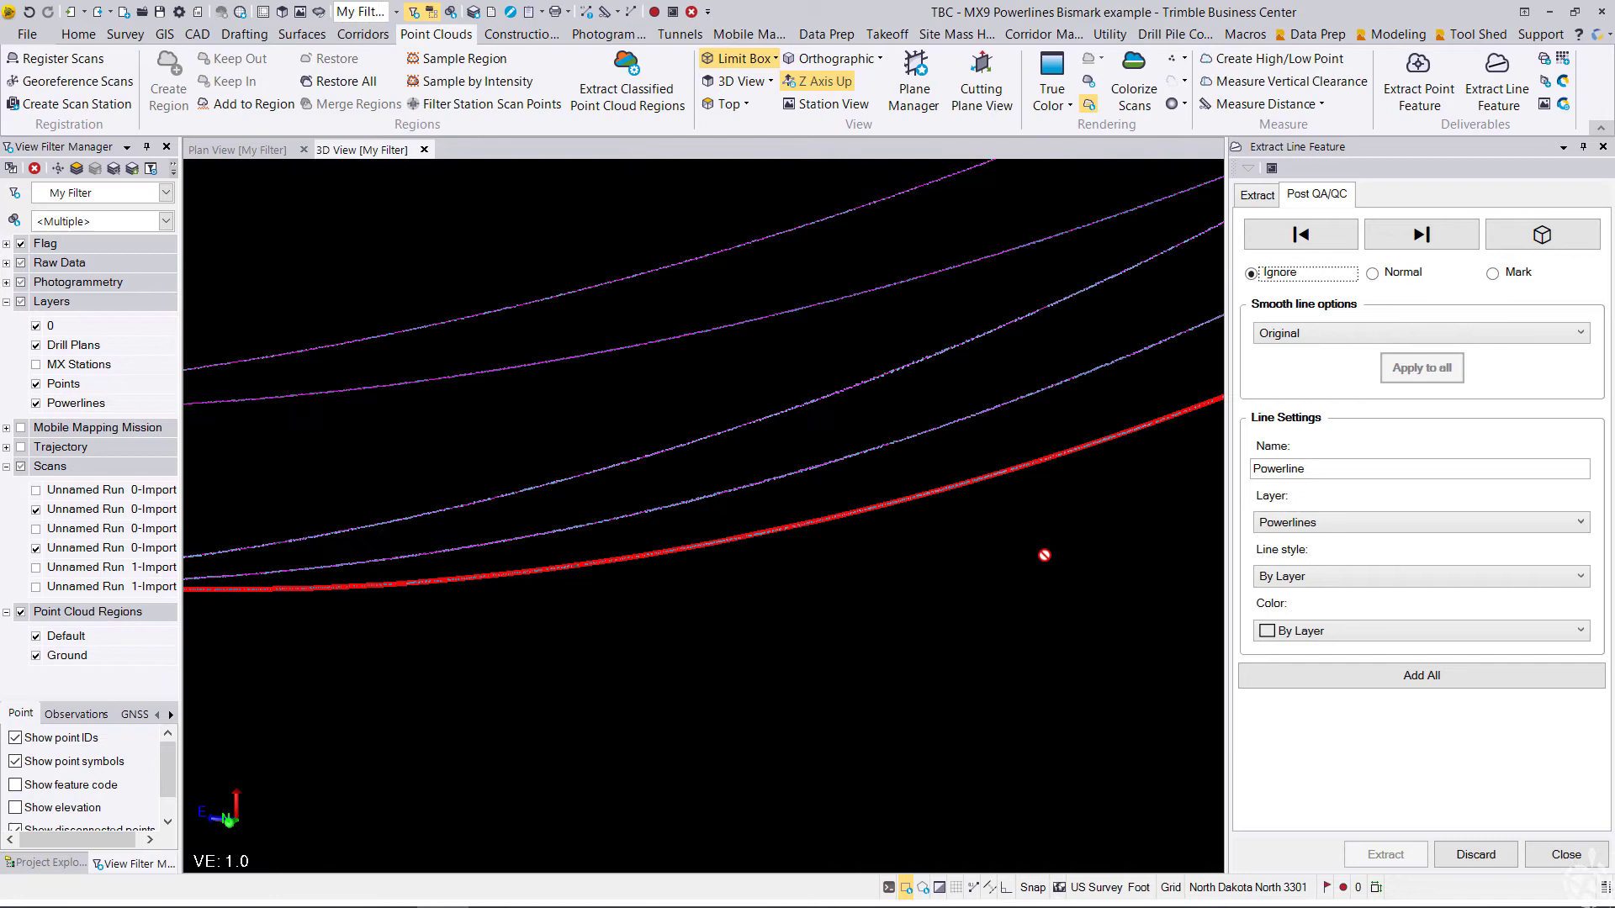
Restore the lowest wire to Normal and choose Smooth curve line smoothing
left_click(1373, 273)
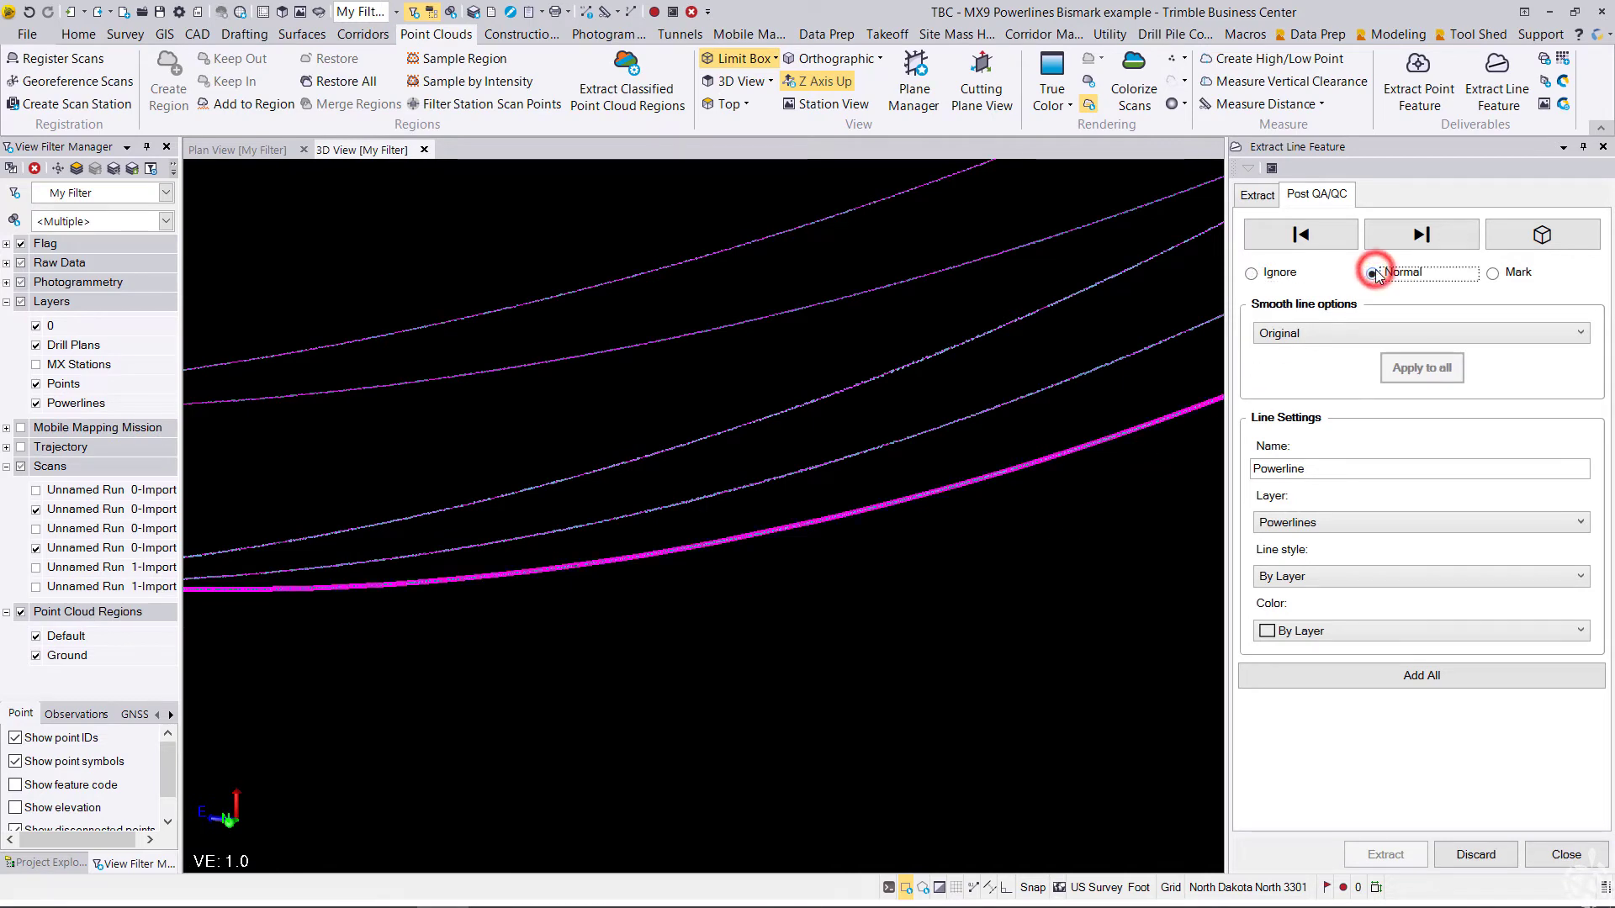
left_click(1330, 336)
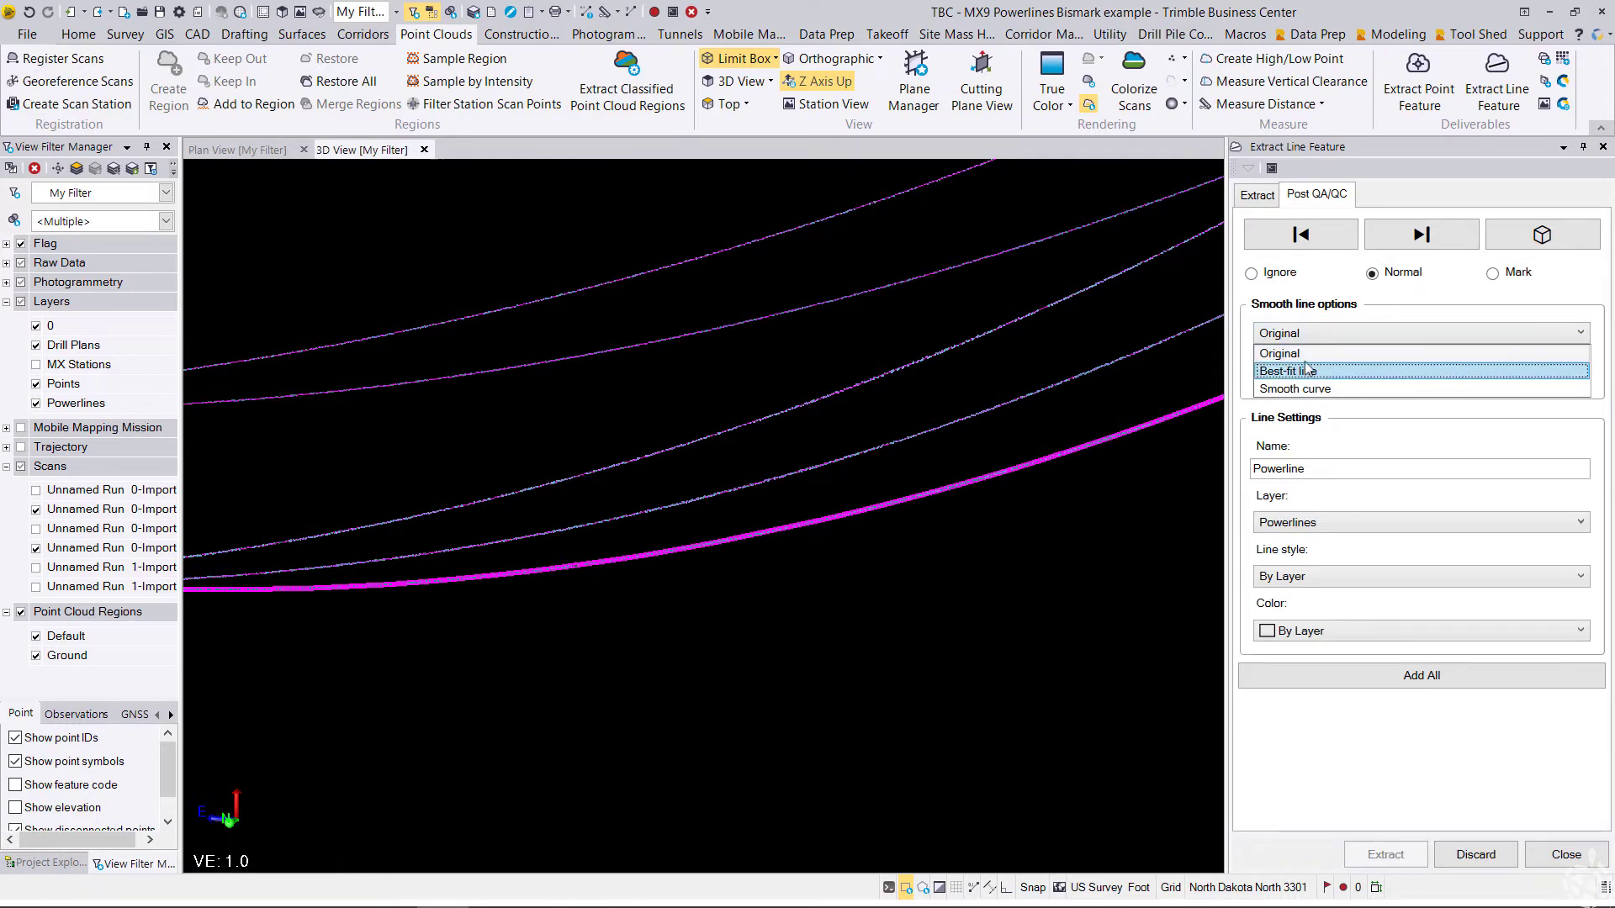
left_click(1295, 333)
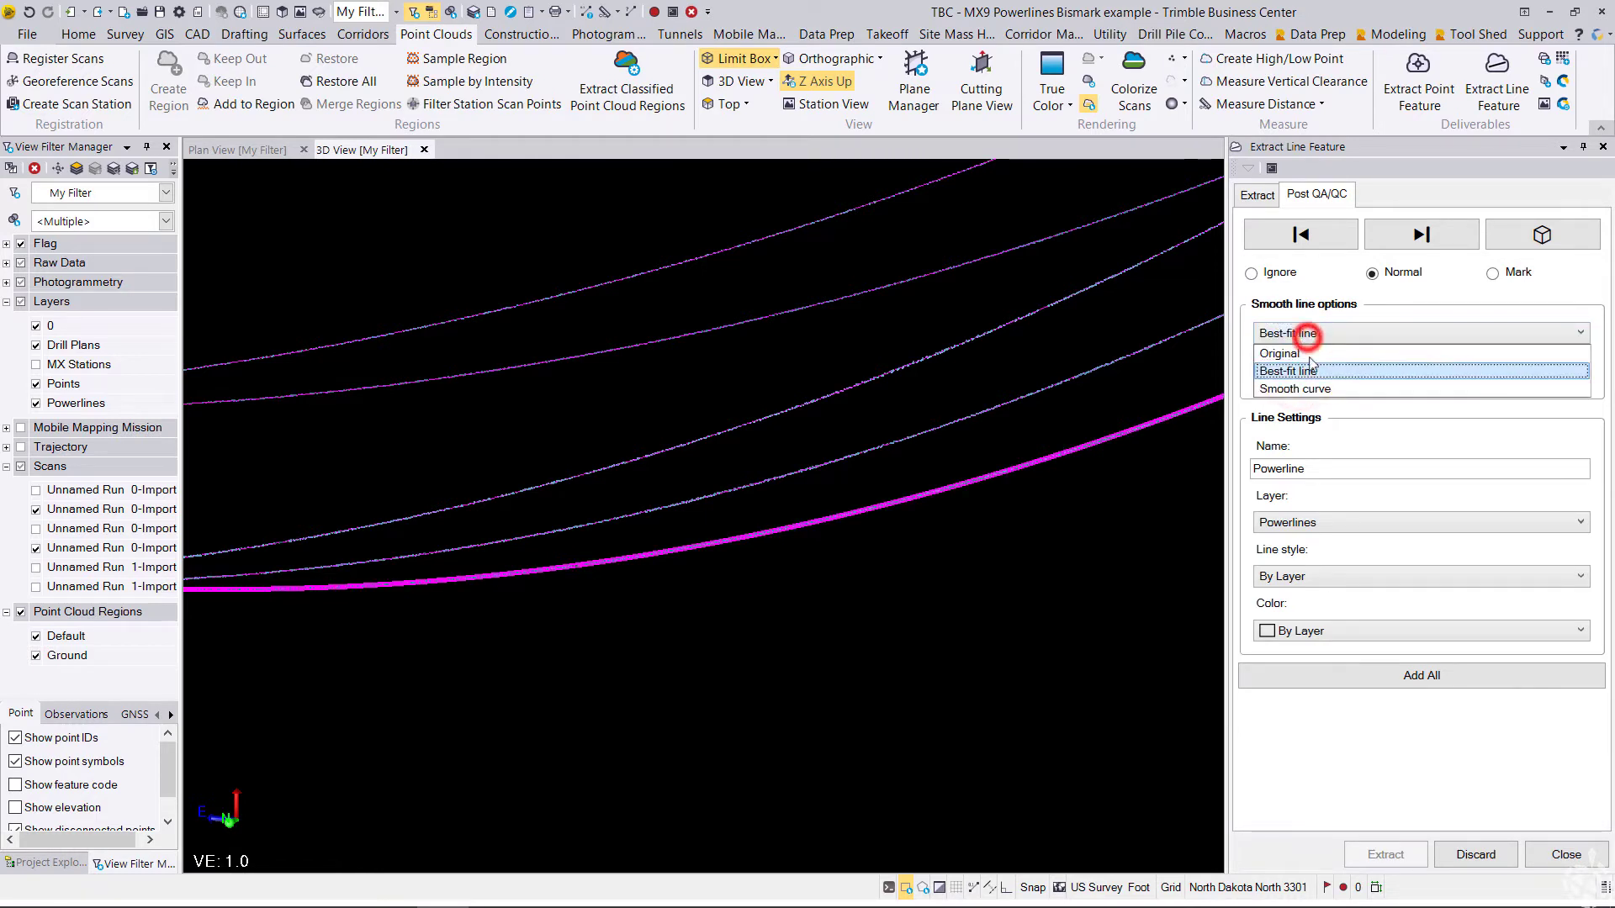
left_click(1299, 363)
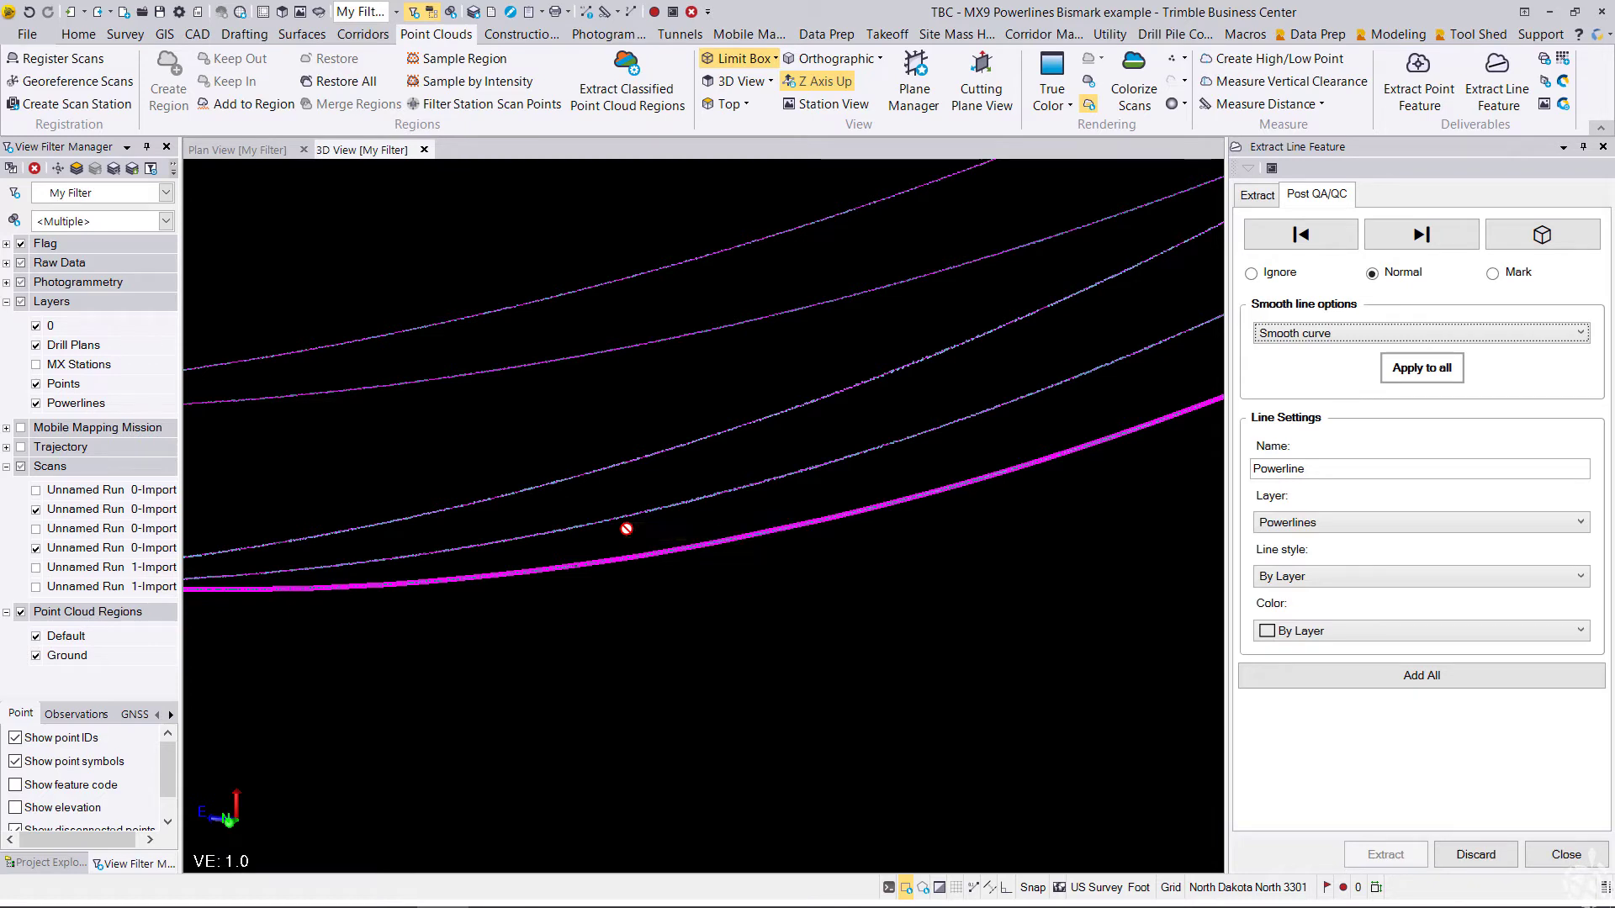
left_click(1440, 680)
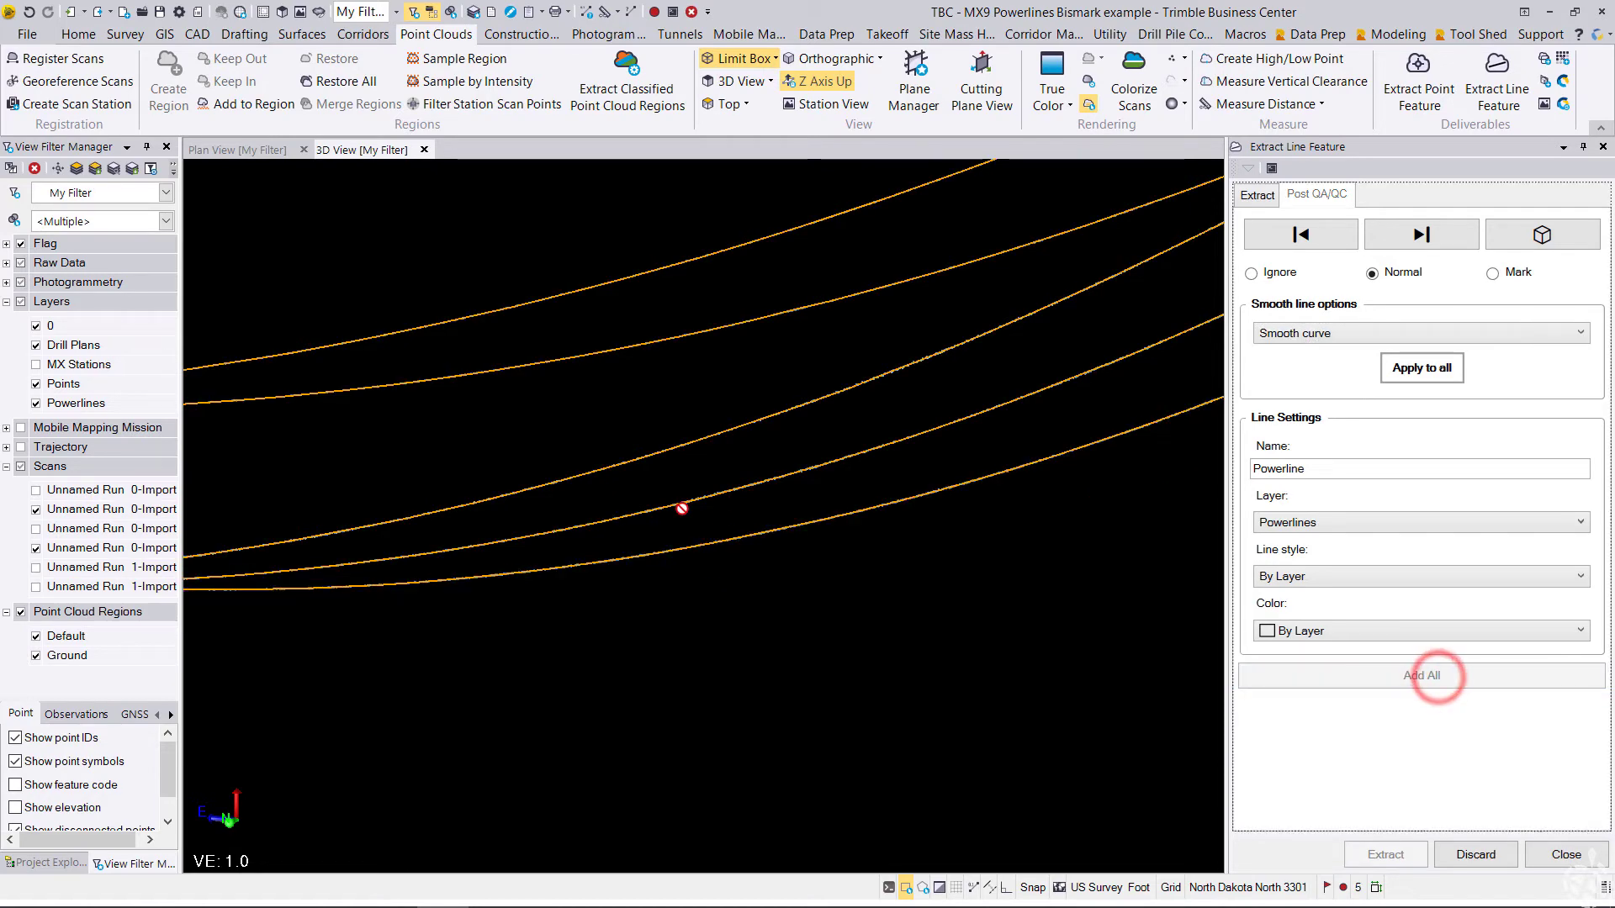
scroll(681, 509, "down", 3)
right_click_drag(610, 502, 617, 508)
scroll(618, 509, "down", 3)
middle_click_drag(860, 460, 812, 532)
right_click_drag(811, 533, 787, 532)
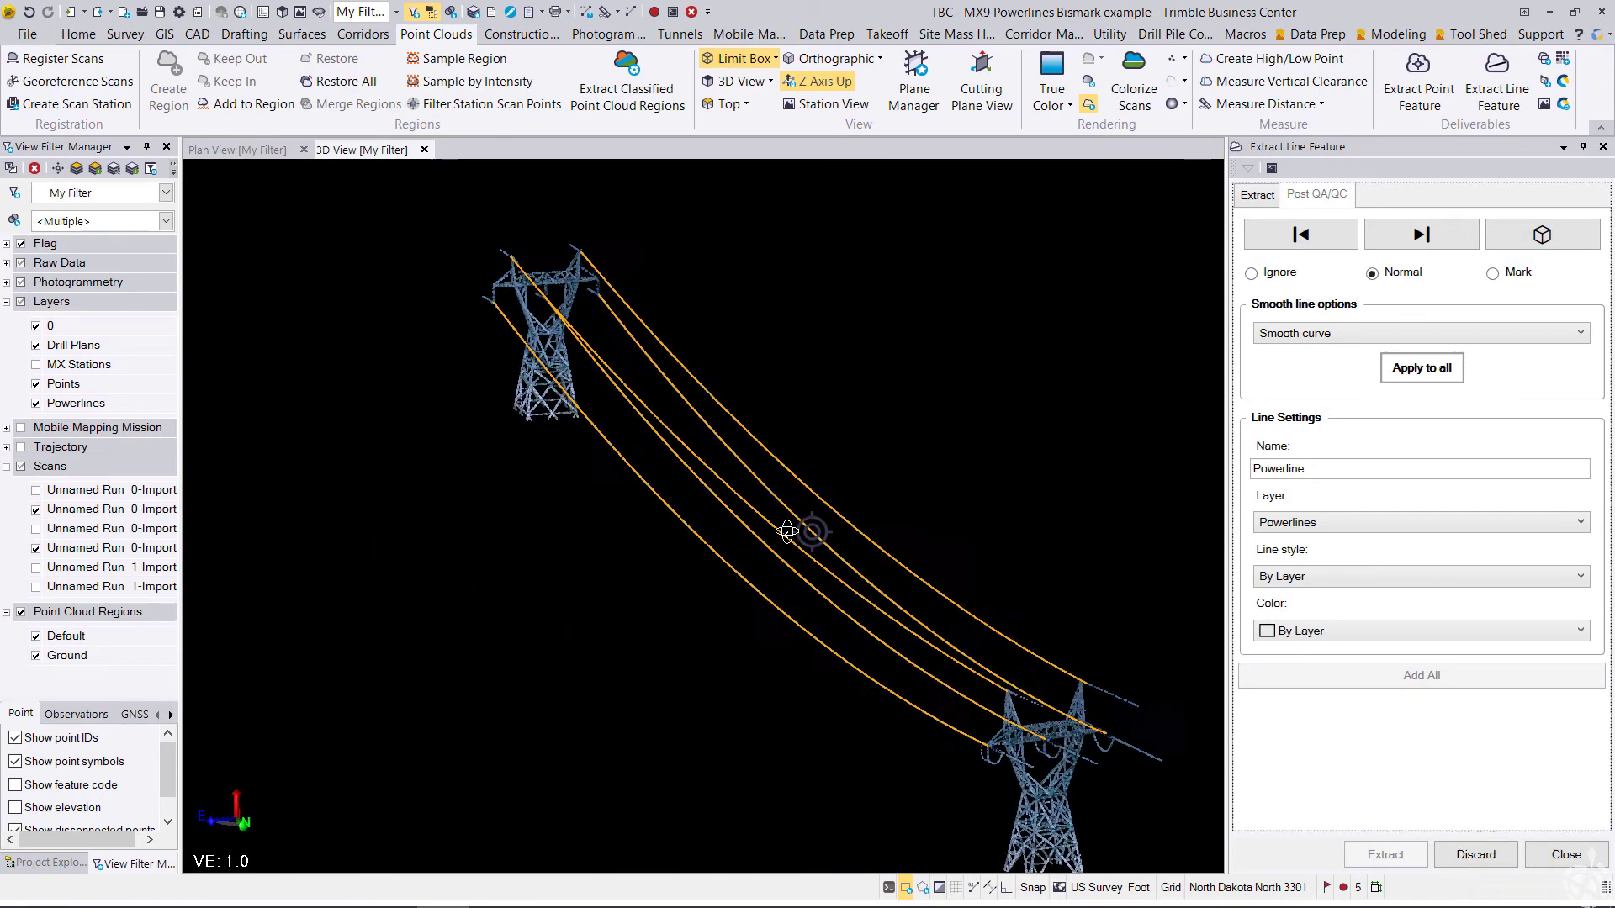
middle_click_drag(786, 531, 806, 531)
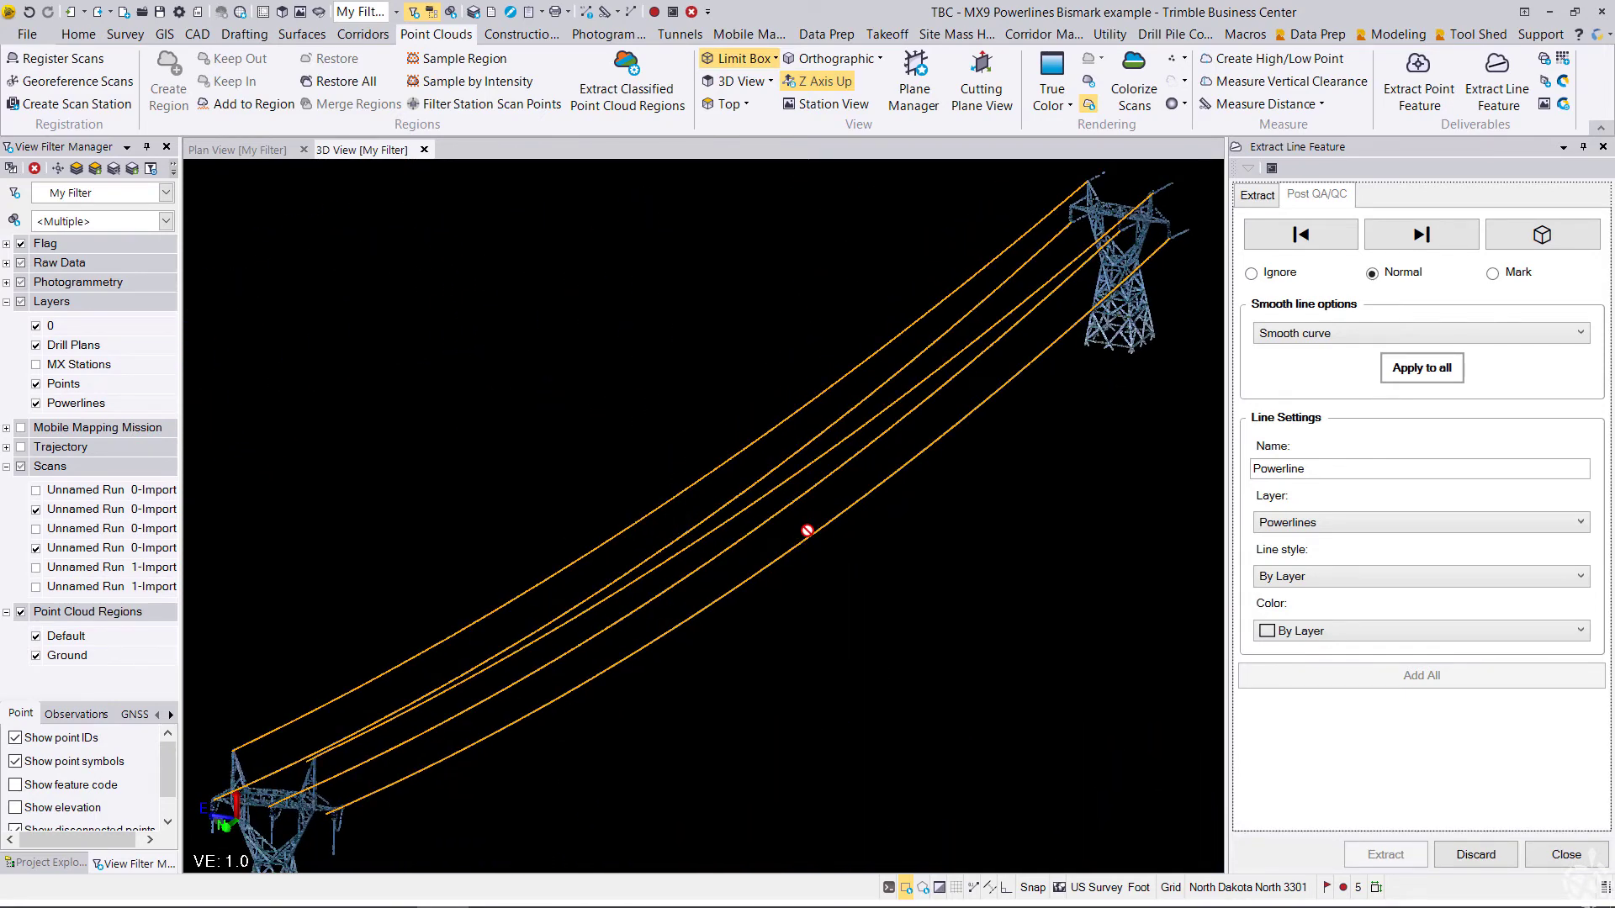